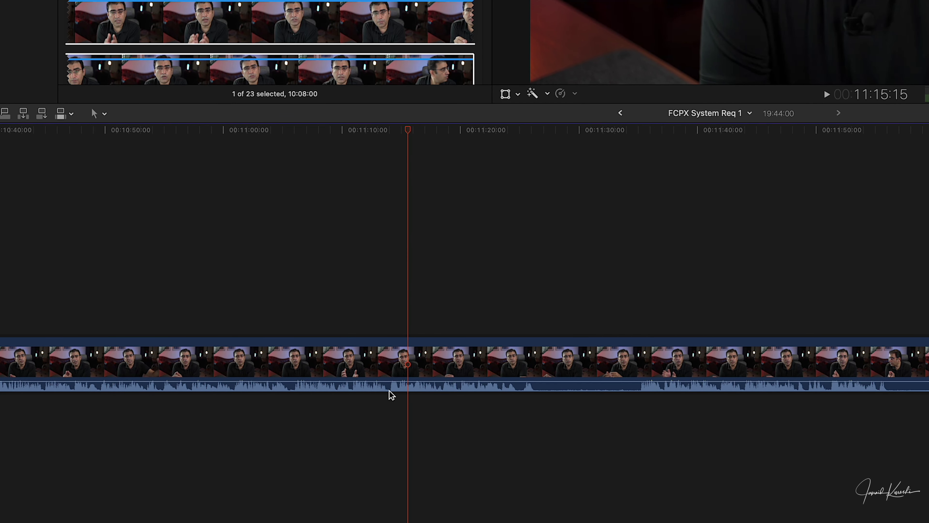
Step: Split the C0461 clip in the timeline at 11:13:21, just before the pause
left_click(397, 365)
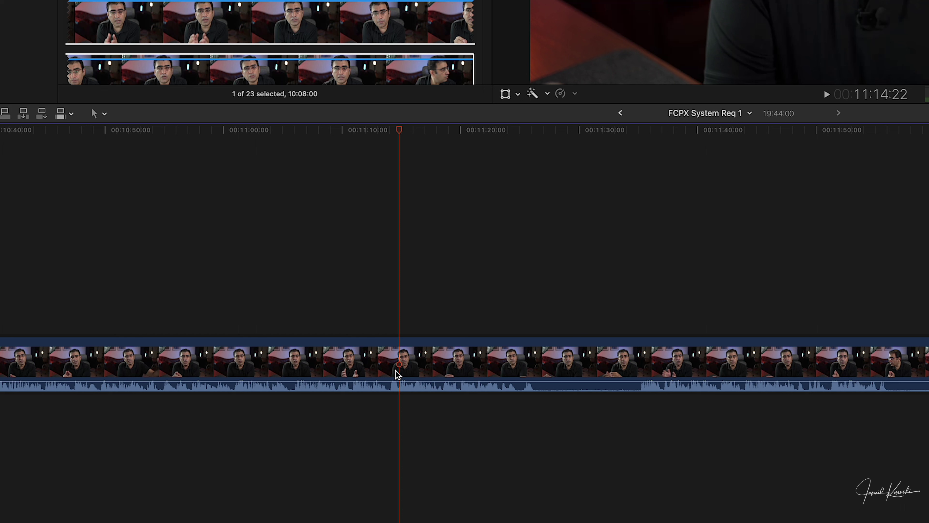
left_click(388, 405)
left_click(383, 130)
left_click_drag(384, 131, 387, 131)
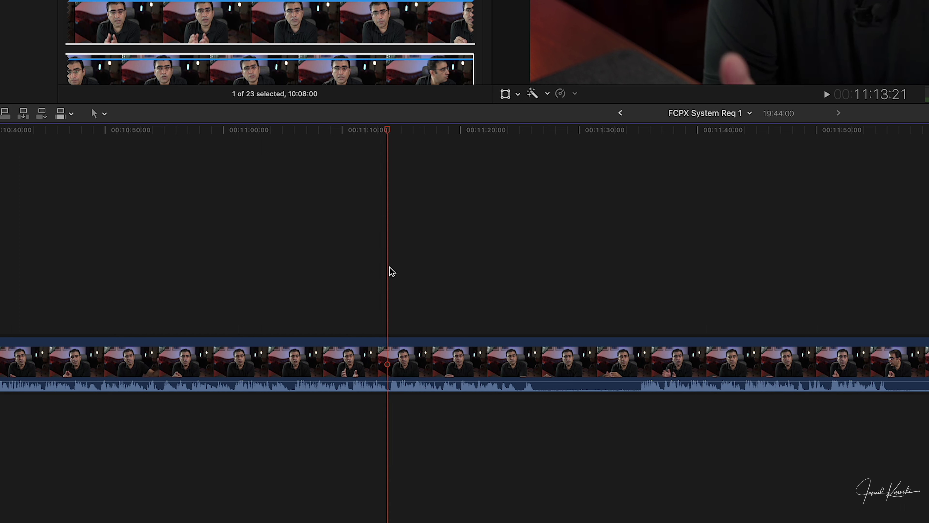
key("c")
key("super+b")
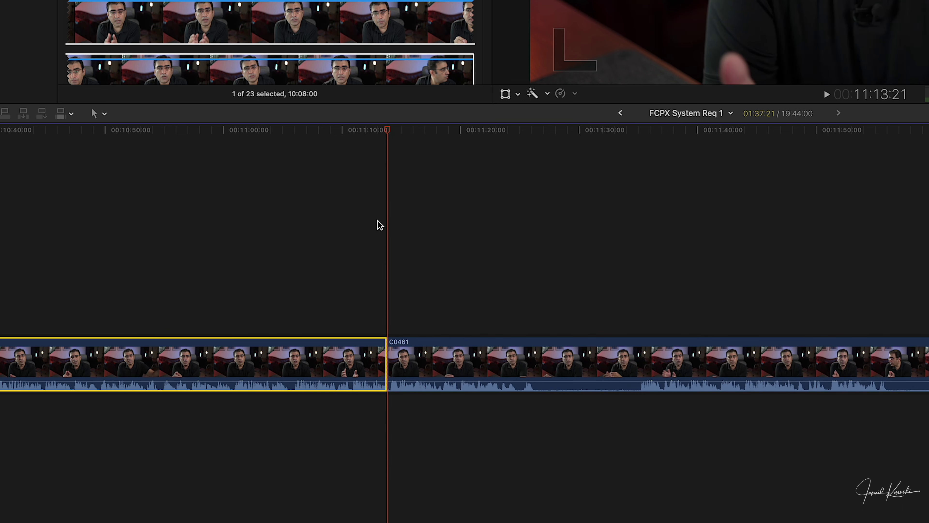
Step: Split the clip again at 11:14:21 and delete the short segment between the two cuts
left_click_drag(383, 130, 399, 130)
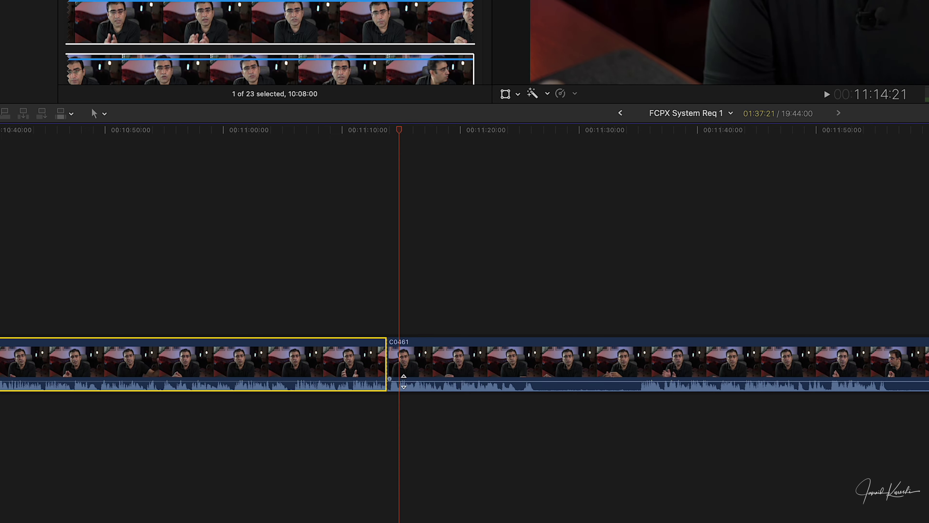
left_click(401, 366)
key("super+b")
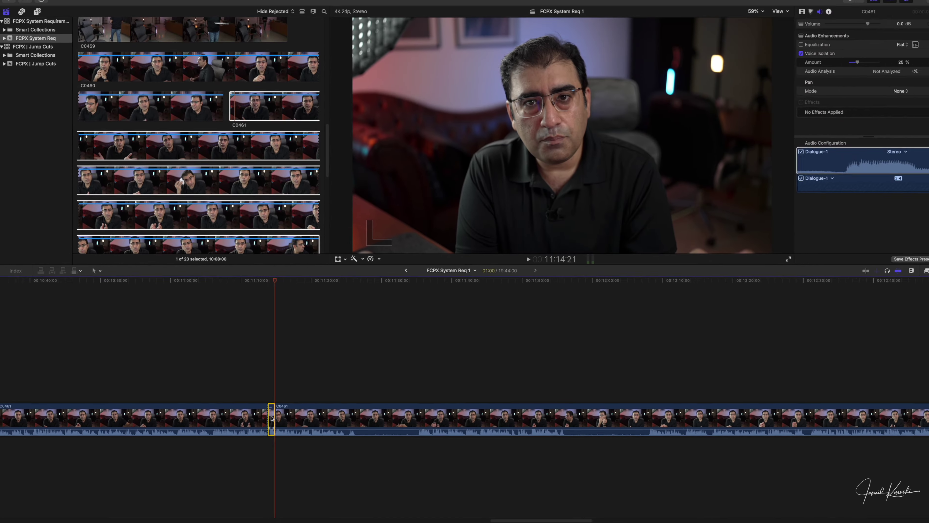
key("BackSpace")
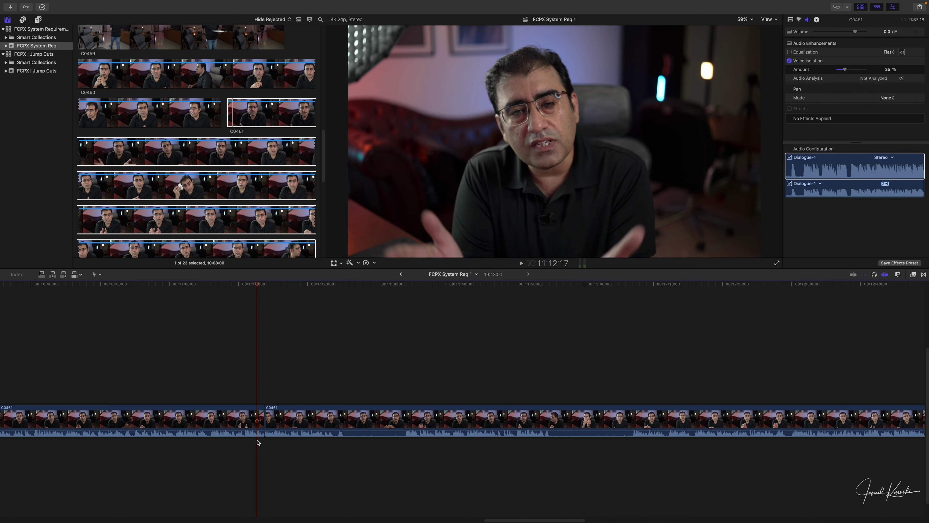
Step: Play the timeline across the new cut from about 11:12:17 to check the jump
key("space")
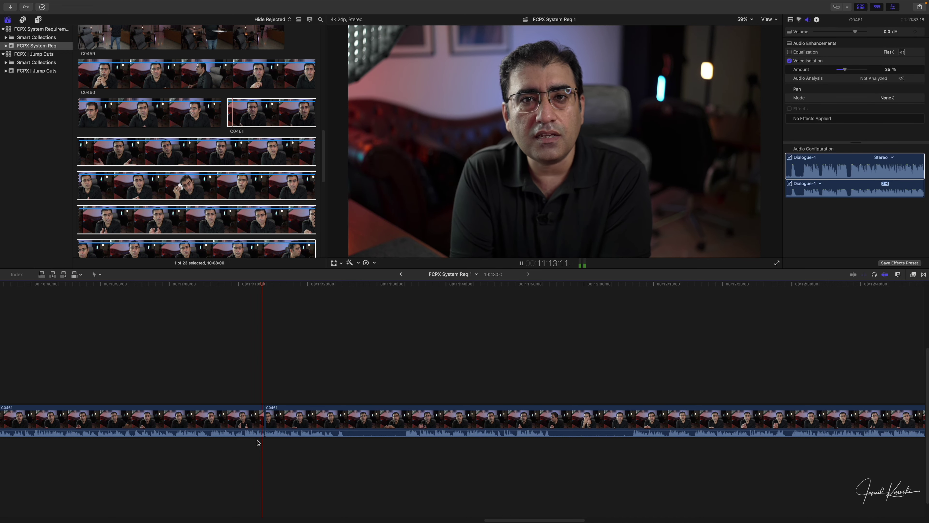
left_click(258, 443)
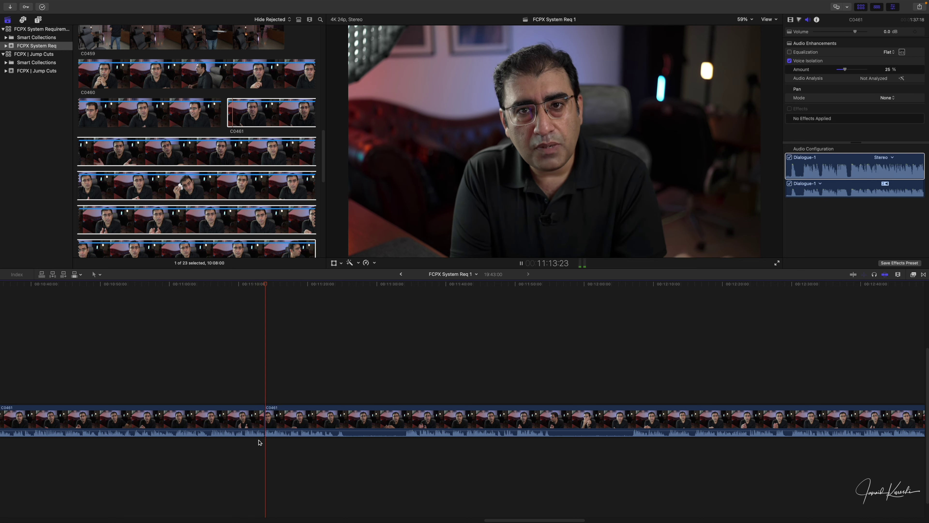
key("space")
Step: Set the overall scale of the clip after the cut to 115%
left_click(278, 432)
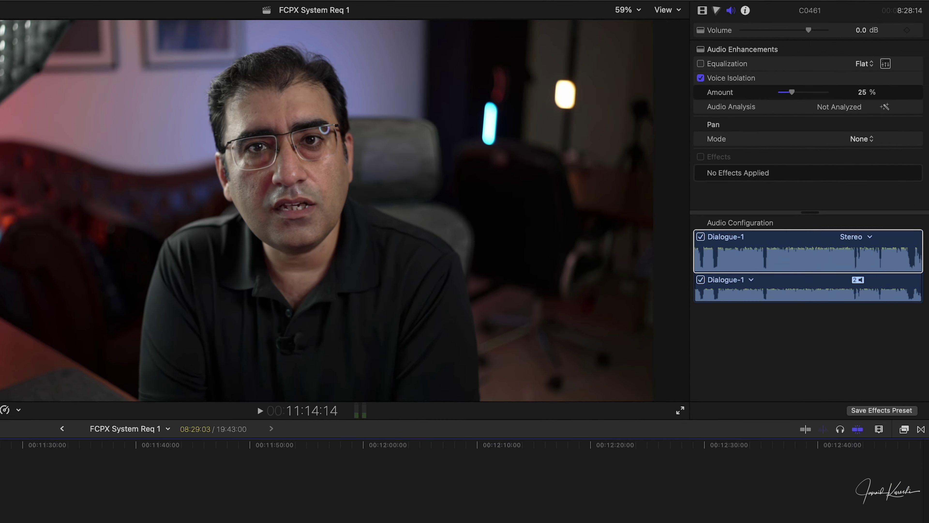
left_click(791, 20)
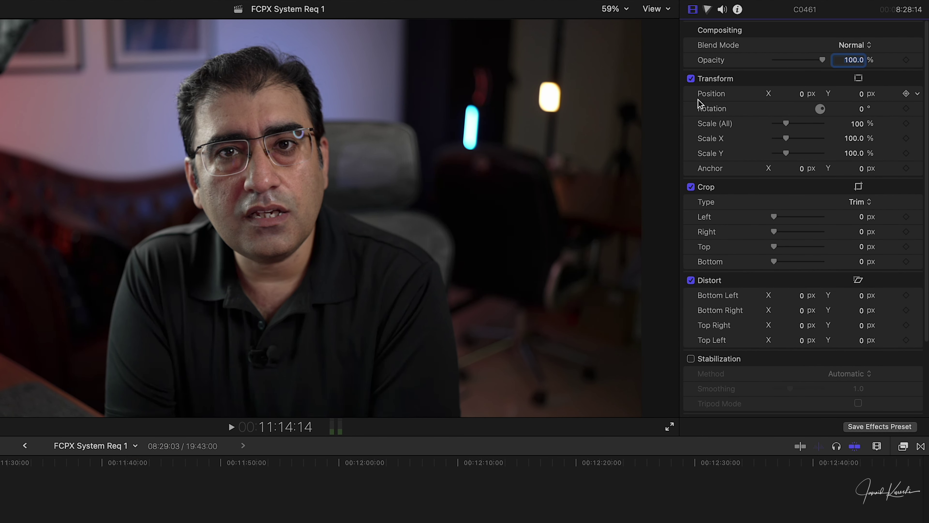
left_click(858, 125)
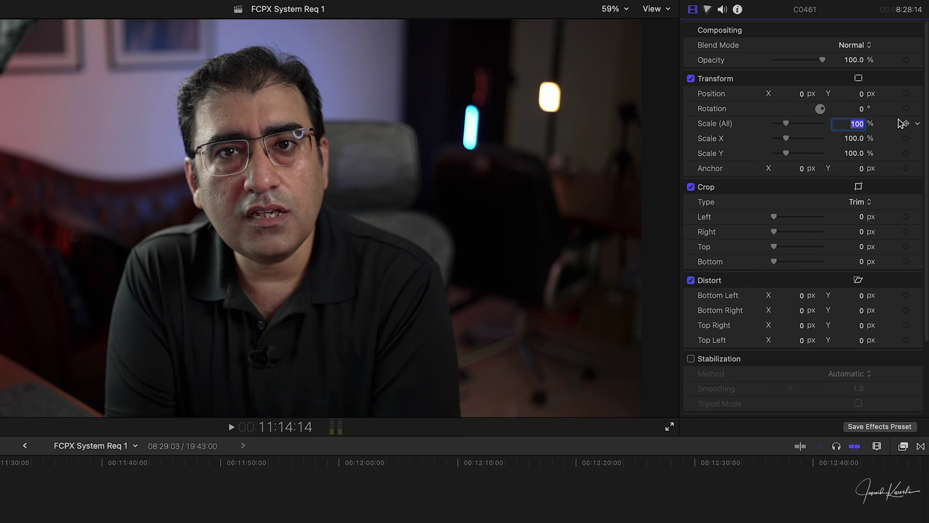
type("115")
key("Return")
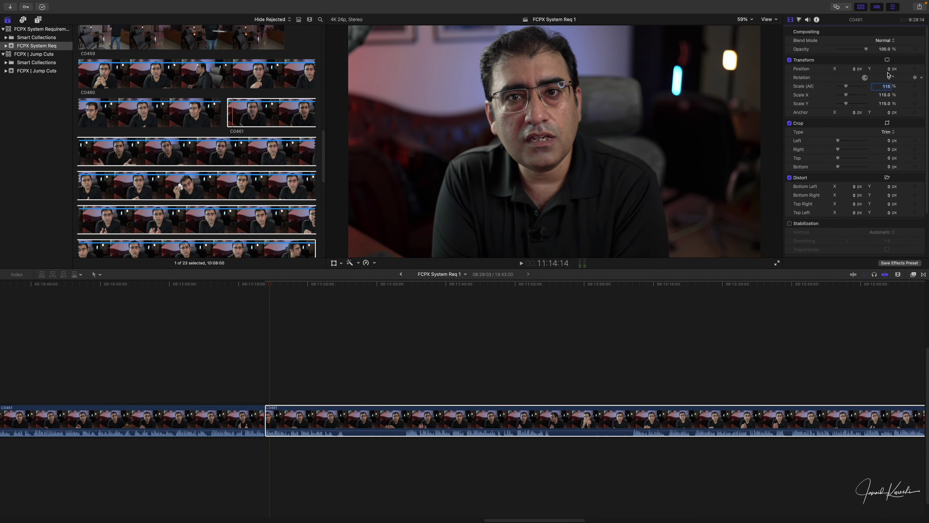
Step: Move the enlarged clip's image straight down in the viewer to a Y position of about -106.7 px
left_click(334, 264)
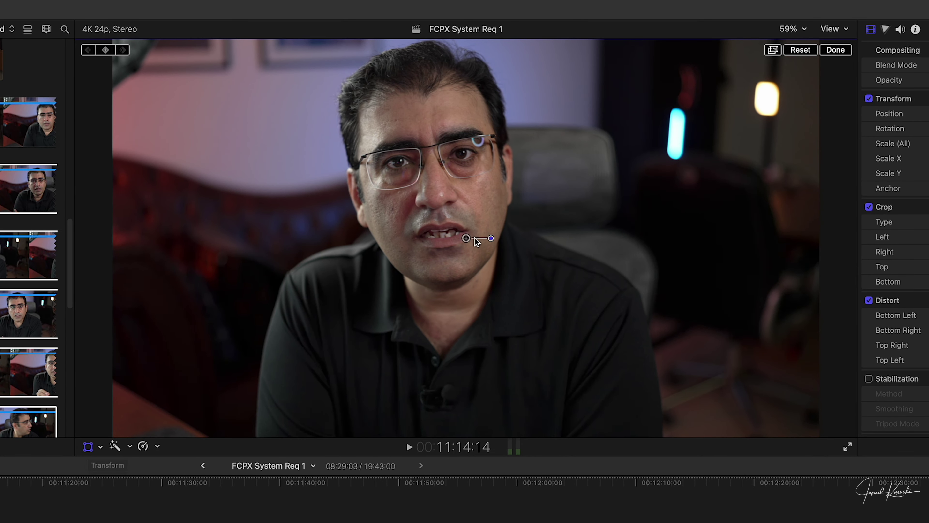
left_click_drag(466, 239, 466, 258)
left_click(842, 51)
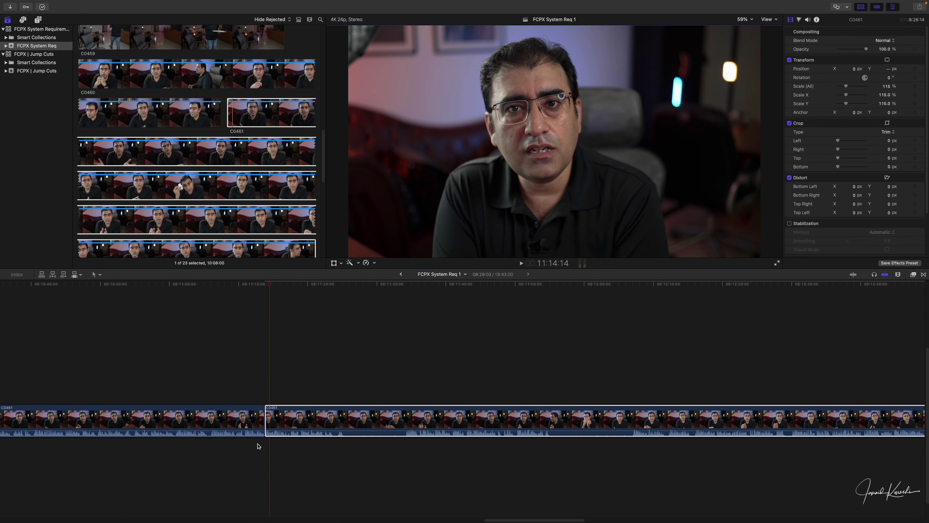
Step: Play back the cut between the normal and the enlarged shot to judge the punch-in
left_click(258, 446)
key("space")
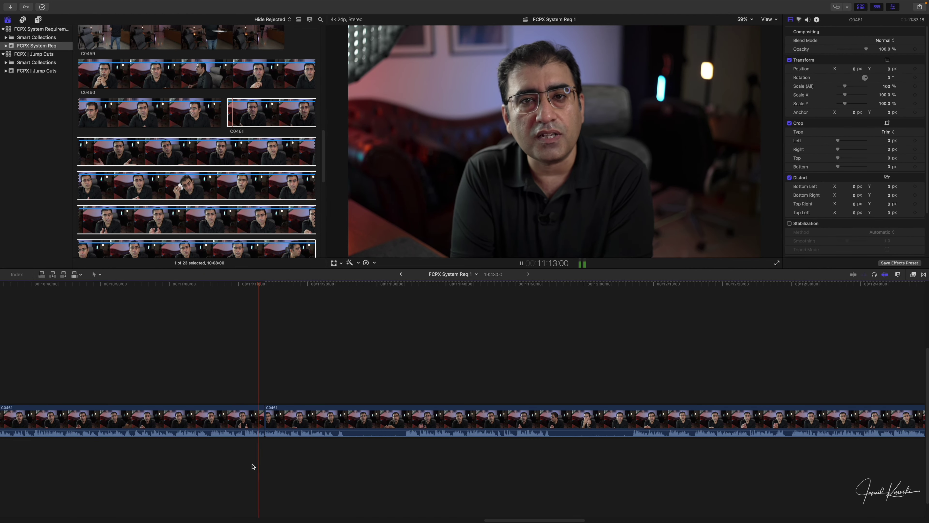
key("space")
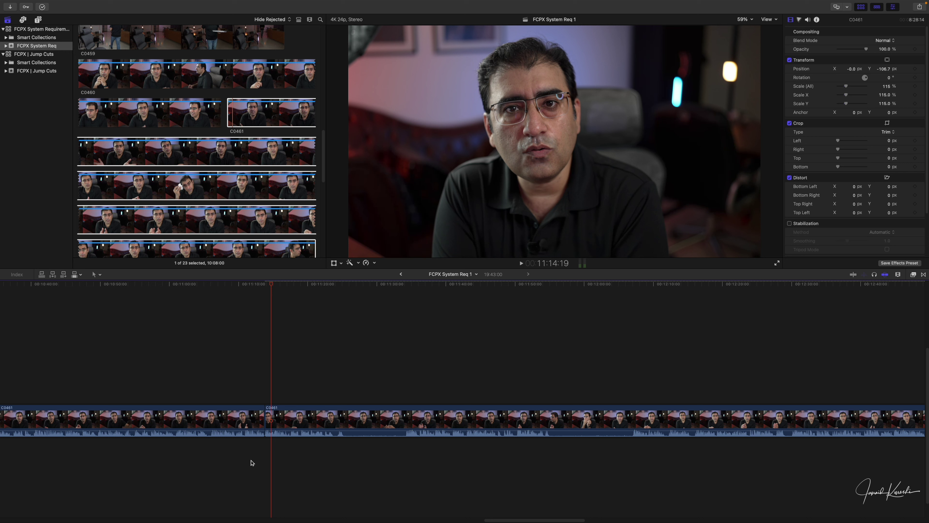
key("space")
key("XF86AudioMute")
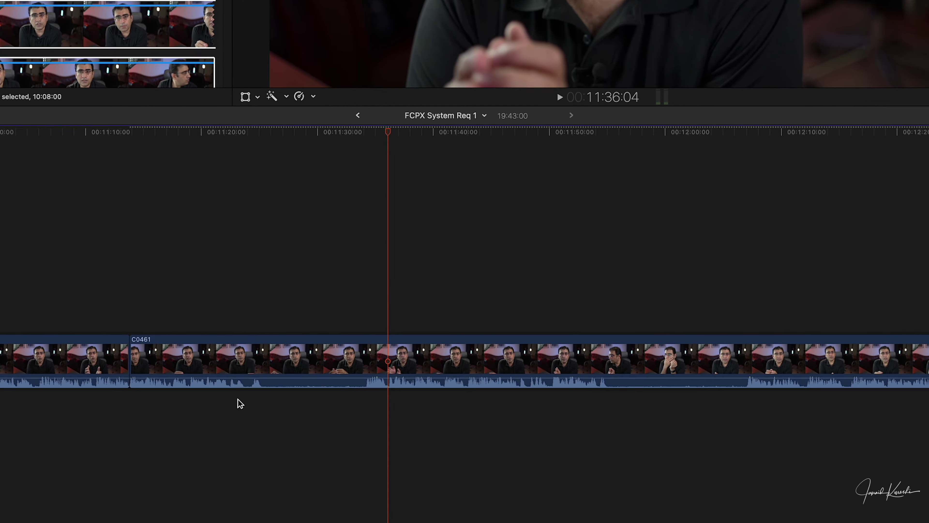
Step: Play the passage before the long pause and split the enlarged clip at 11:22:07
left_click(272, 417)
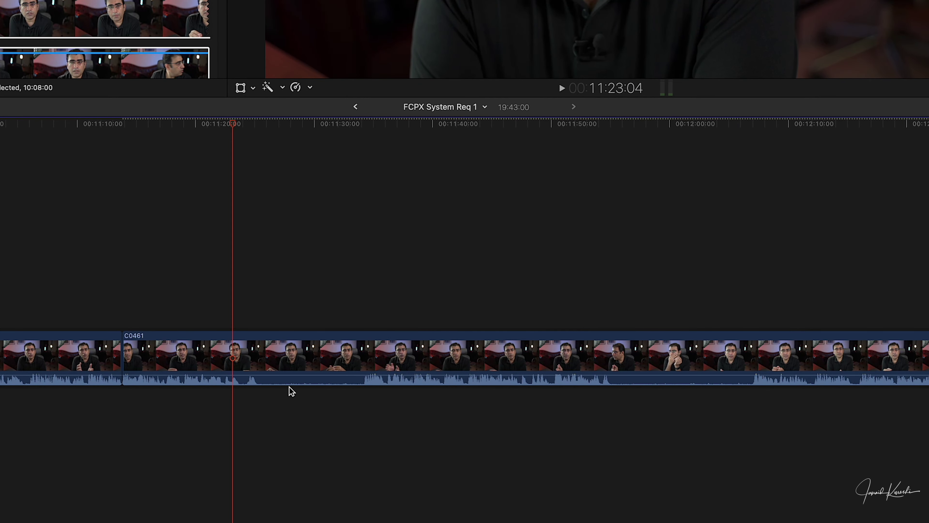
left_click(213, 394)
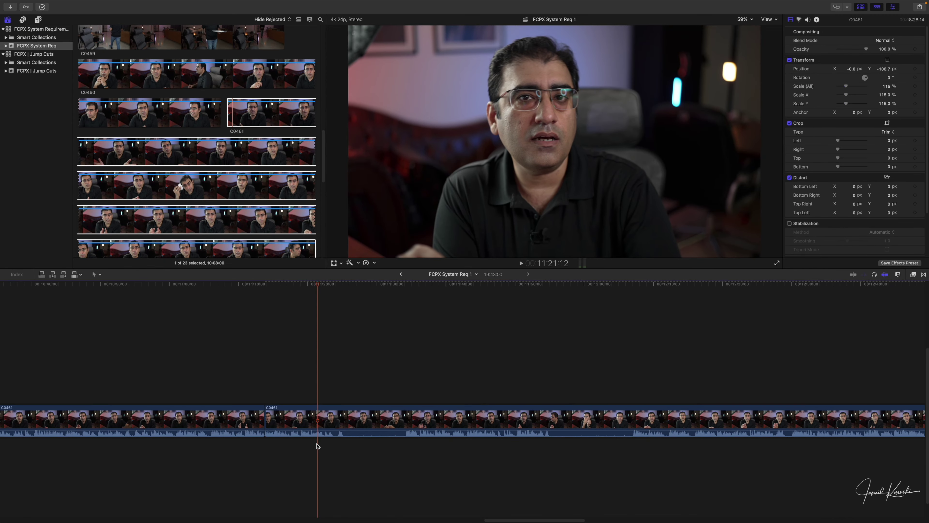
key("space")
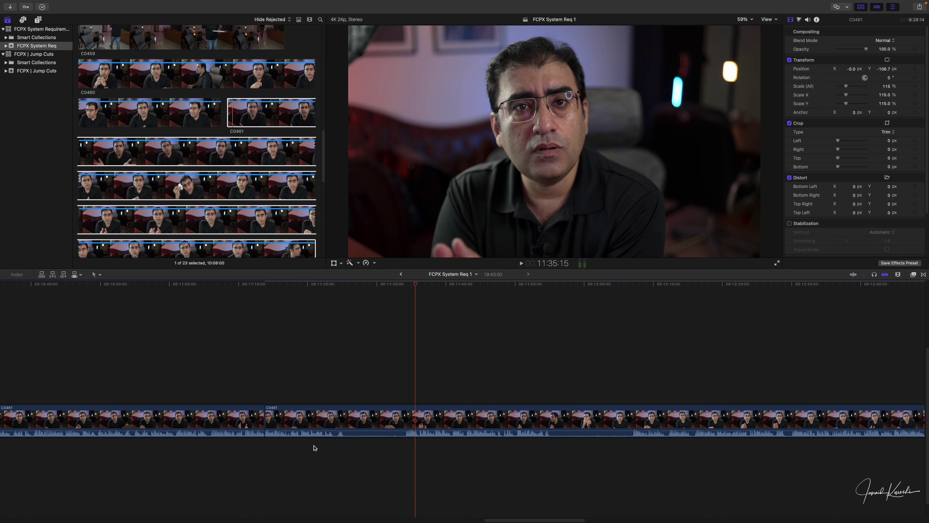
left_click(324, 425)
key("super+b")
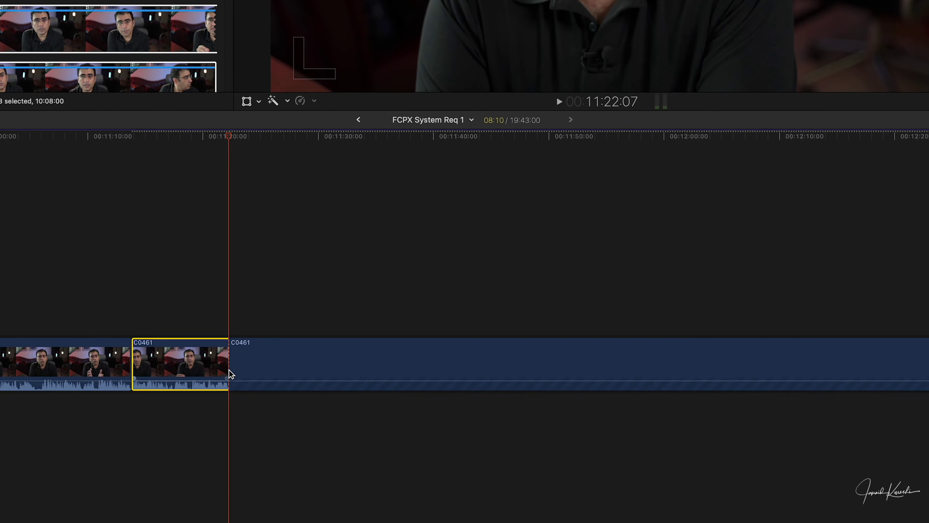
Step: Trim the start of the clip after the split to the playhead at 11:34:07 and play across the new cut
left_click_drag(368, 139, 370, 138)
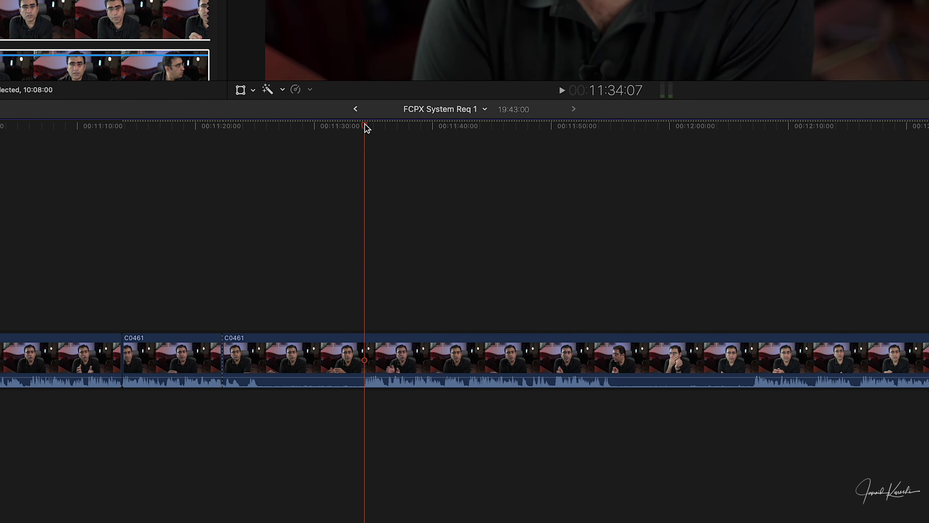
left_click(364, 357)
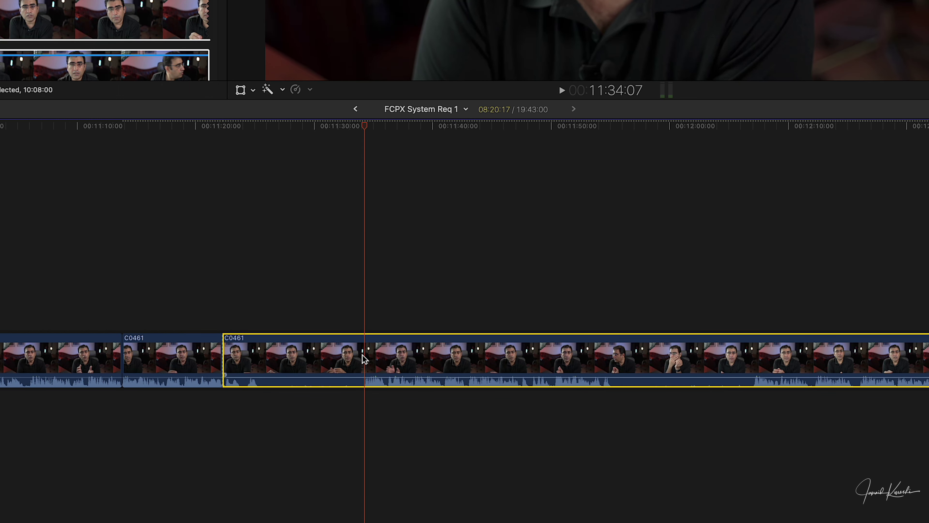
key("alt+bracketleft")
left_click(348, 399)
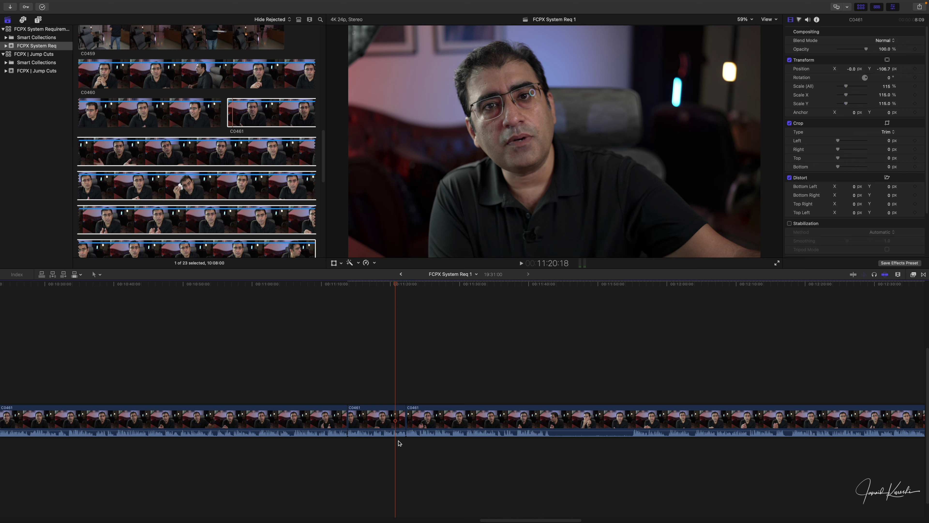
key("space")
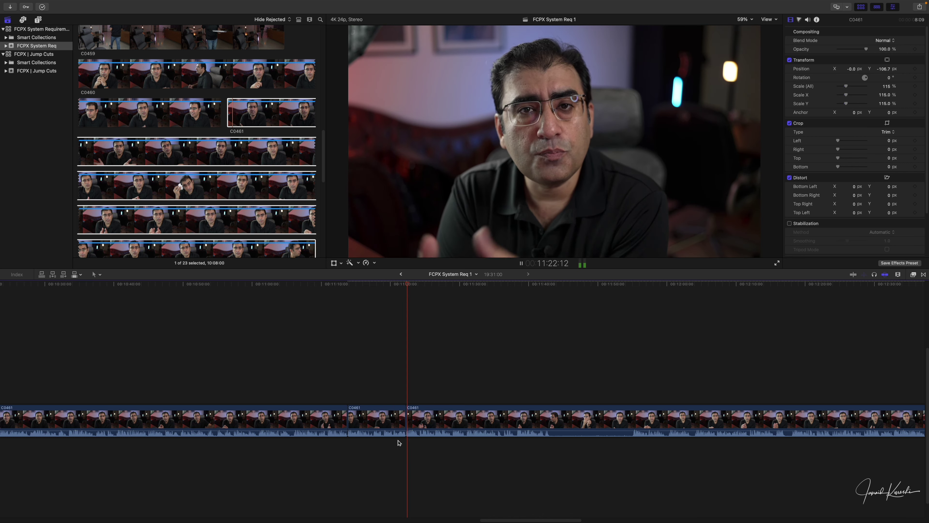
Step: Set the clip after the second cut to 100% overall scale and a Y position of 0 px
left_click(436, 419)
key("space")
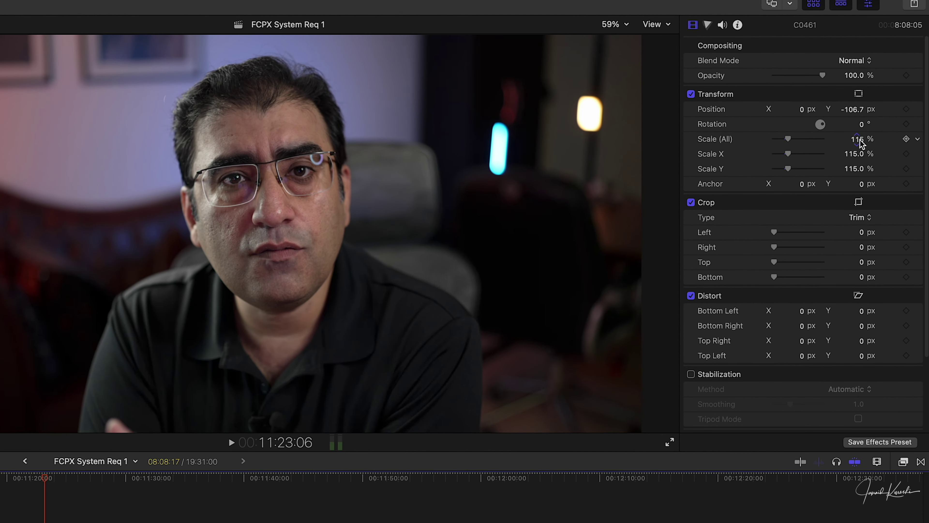
left_click(859, 139)
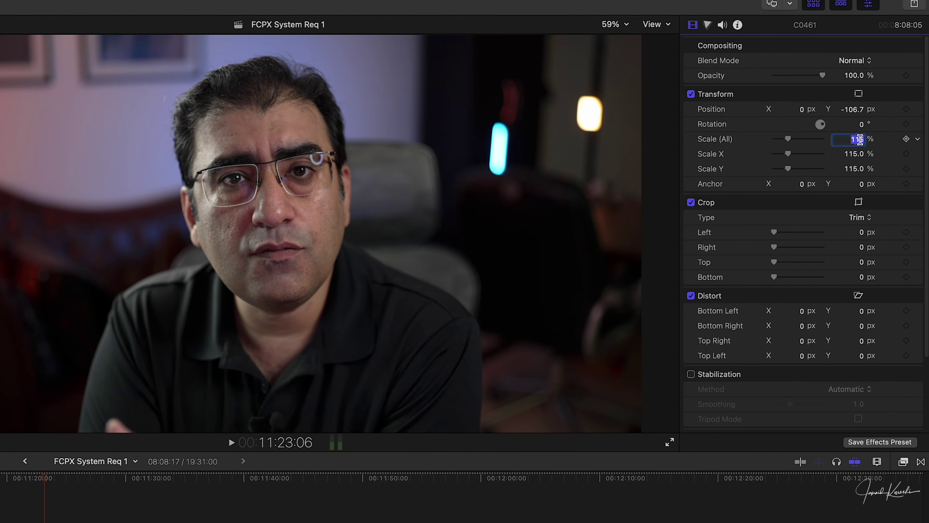
type("100")
key("Return")
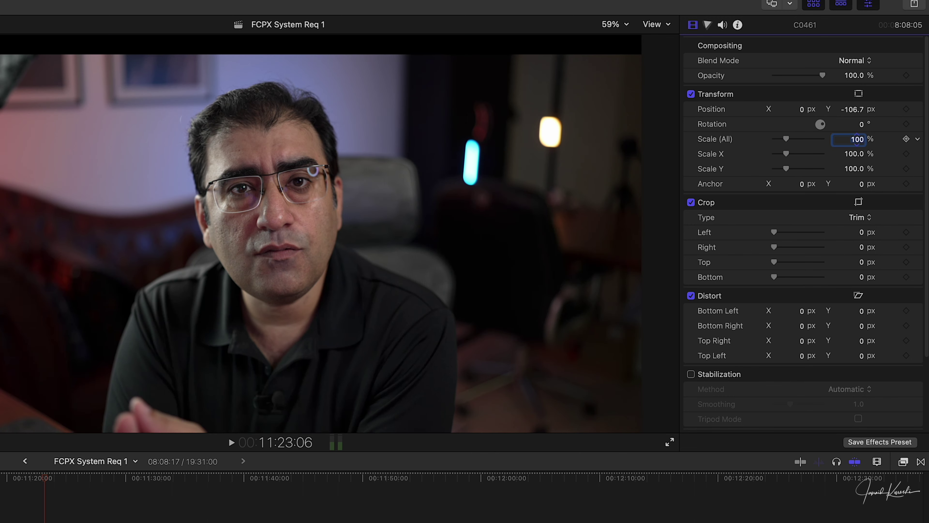
left_click(857, 109)
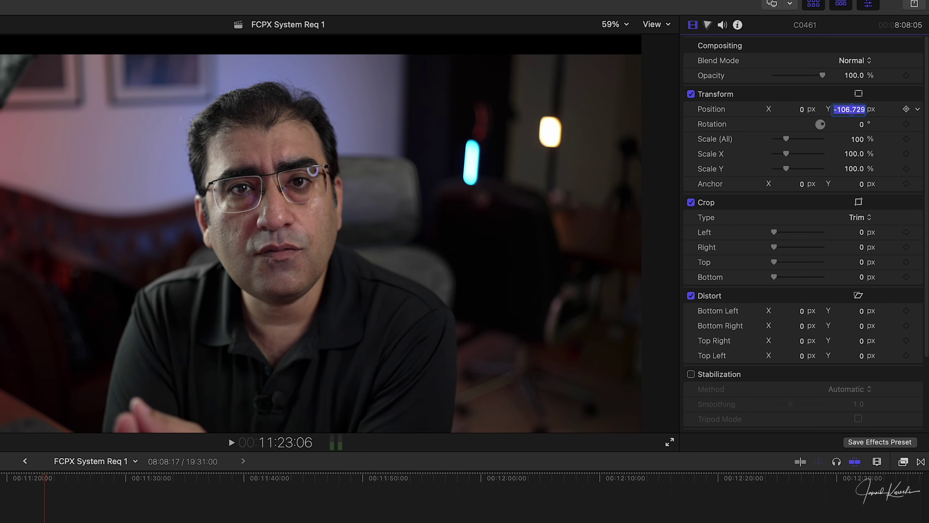
type("0")
key("Return")
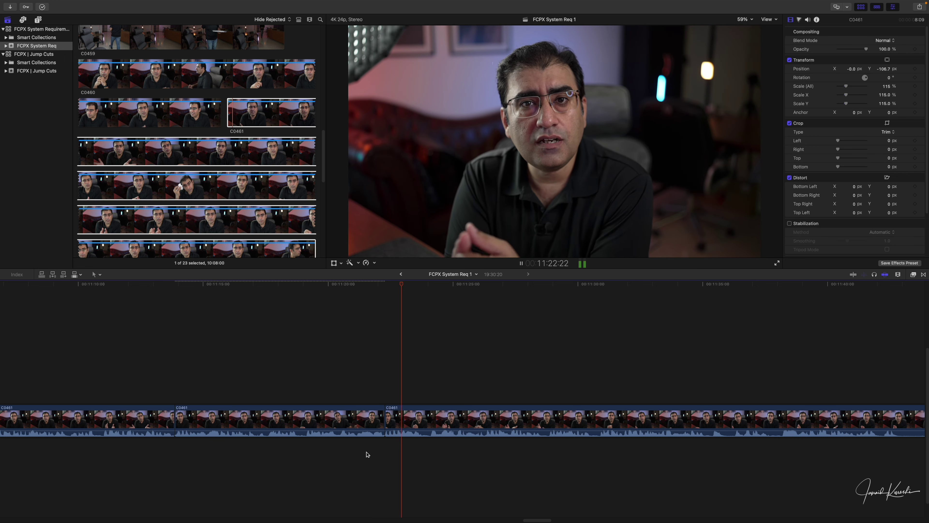
Step: Play through the second cut to review the change back to the normal framing, with the timeline zoomed out
key("space")
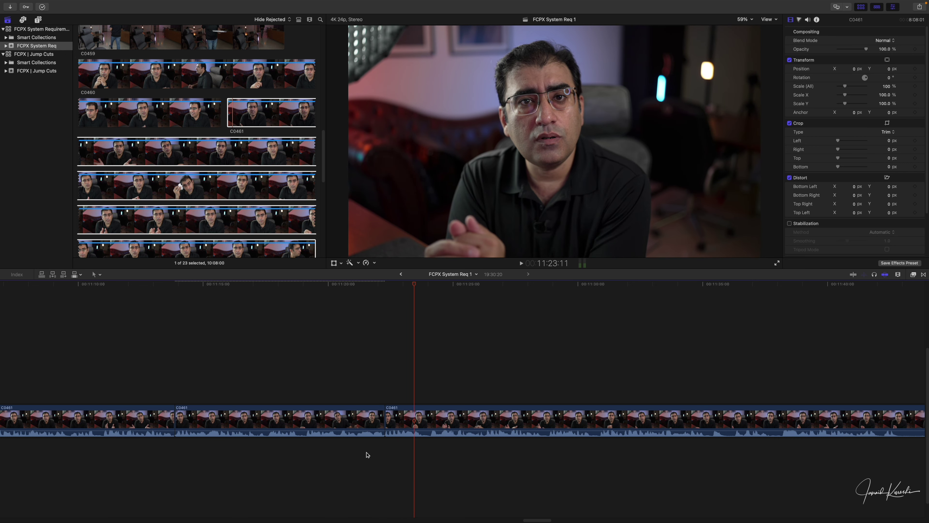
key("super+minus")
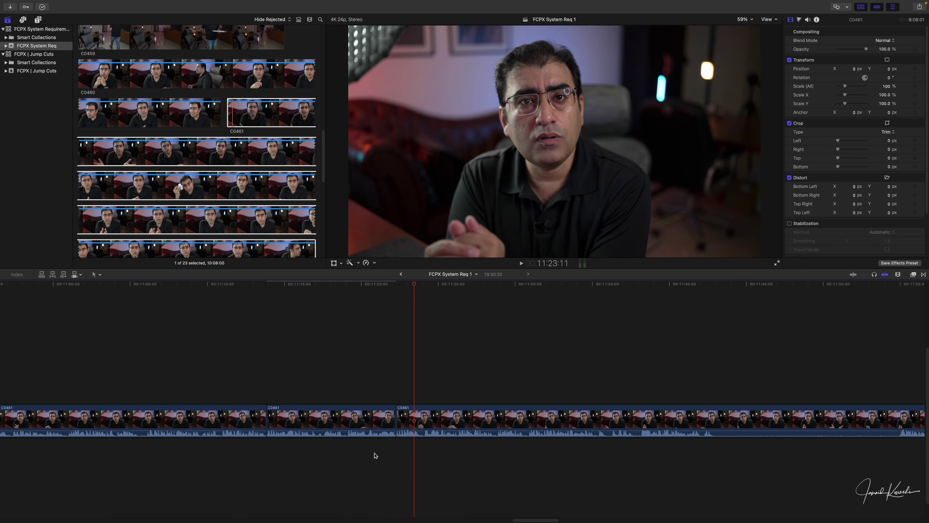
left_click(374, 456)
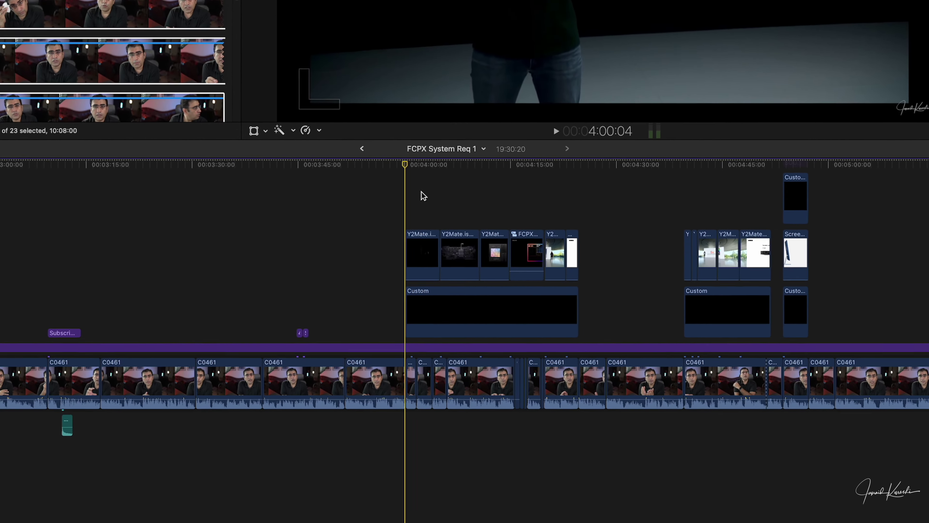
Step: Disable the group of connected B-roll clips and the Custom background clip beneath them, starting at 4:00:04
left_click_drag(437, 301, 528, 367)
left_click_drag(573, 287, 575, 292)
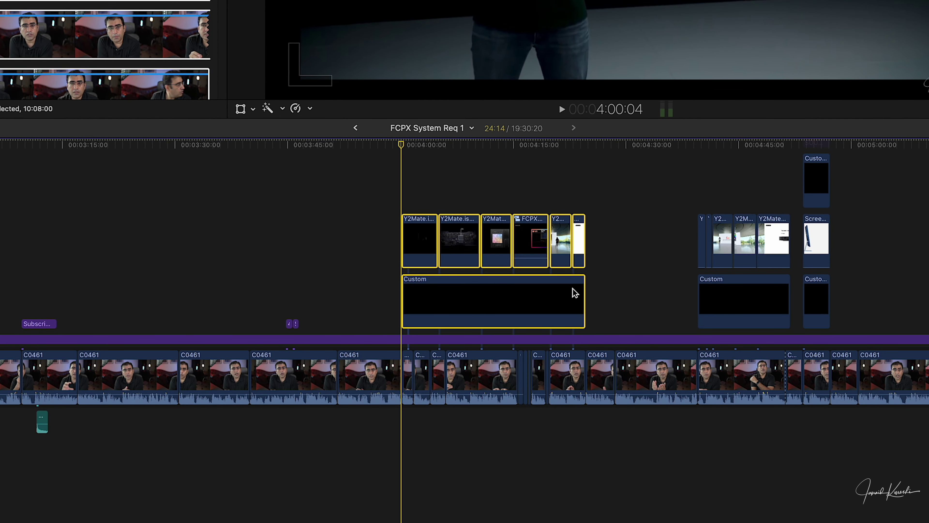
key("v")
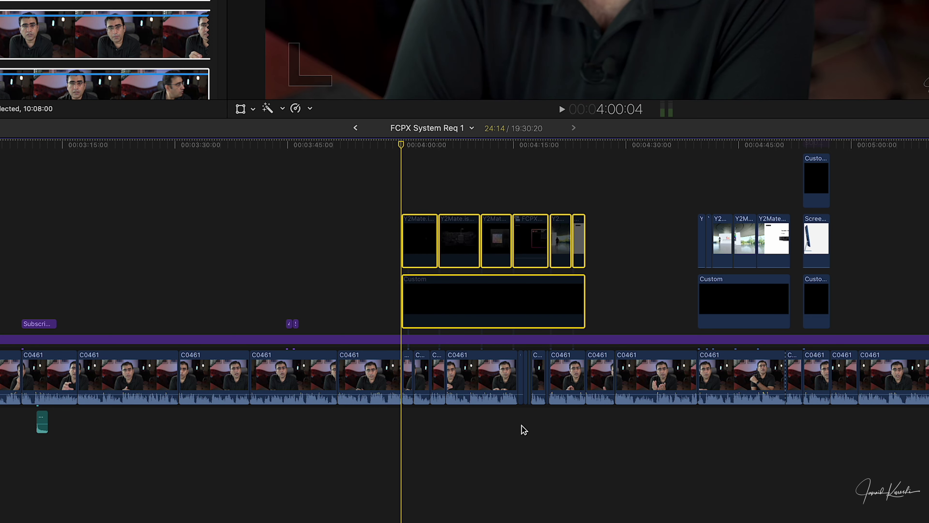
Step: Play the talking-head cuts from about 4:16 to 4:21 to review the jumps without the B-roll
scroll(524, 429, "up", 5)
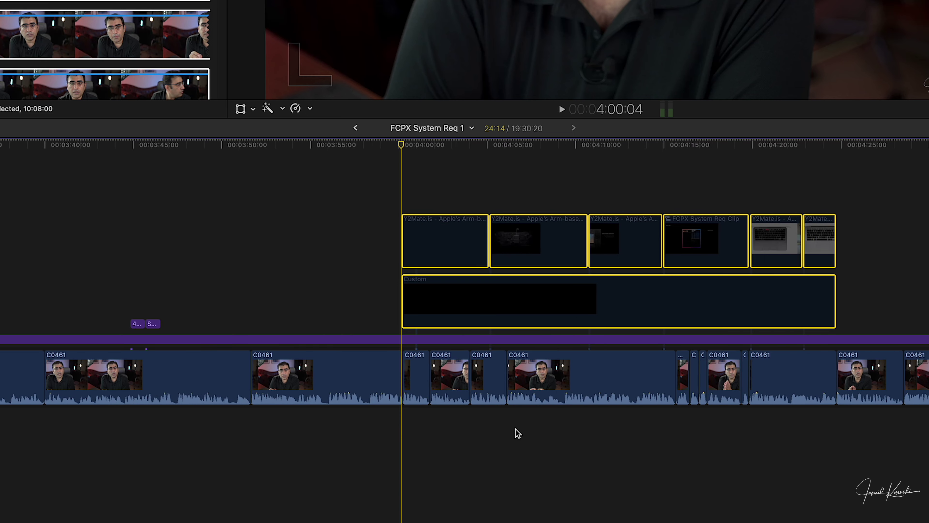
scroll(741, 432, "right", 5)
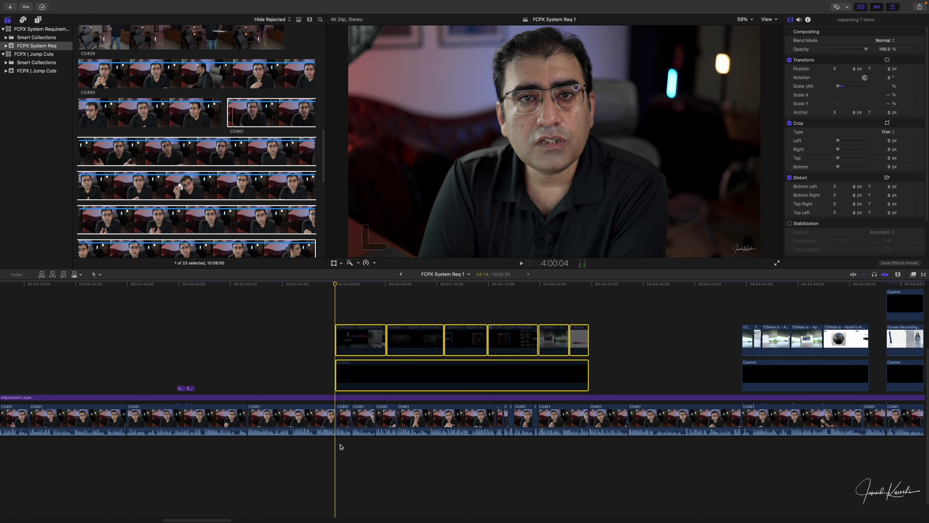
left_click(500, 440)
key("space")
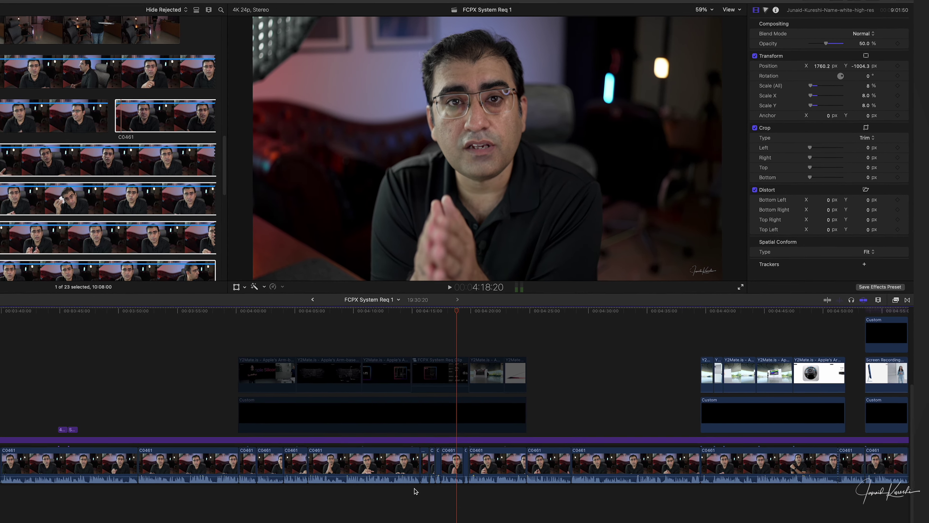
key("space")
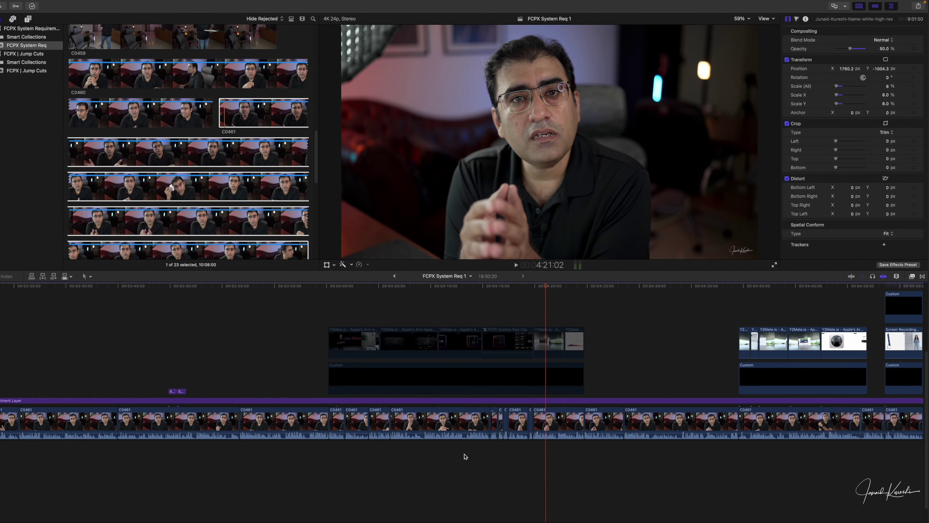
Step: Replace the black Custom background clip beneath the B-roll with the Custom solid from the Solids generators
left_click(455, 380)
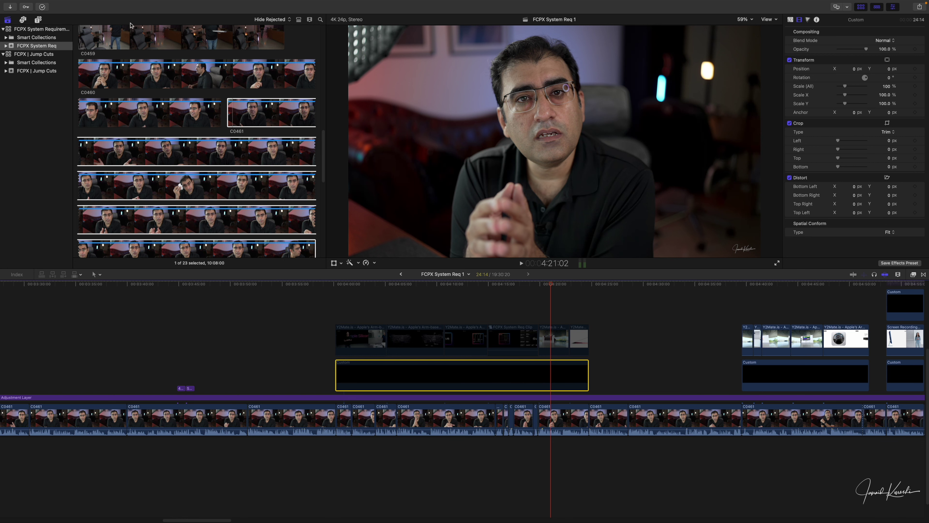
left_click(39, 20)
left_click(25, 246)
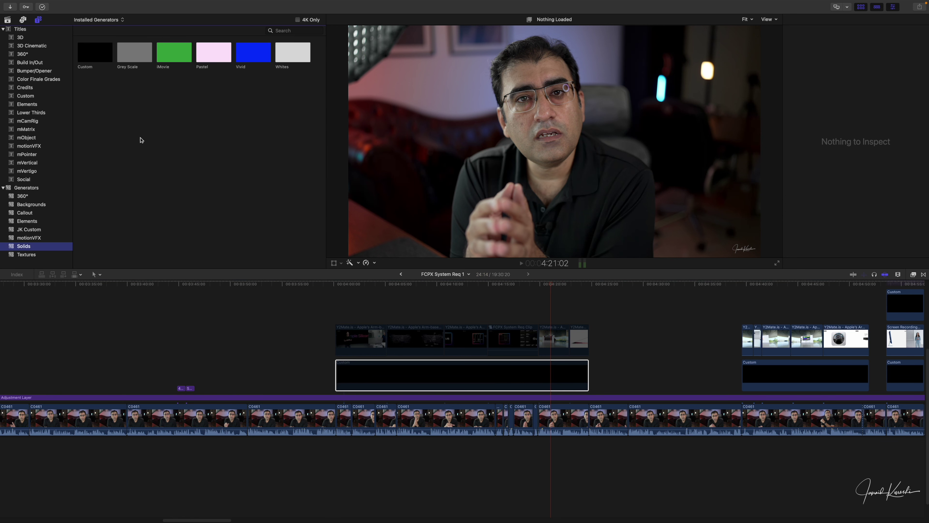
left_click(355, 370)
key("Delete")
left_click_drag(95, 52, 577, 337)
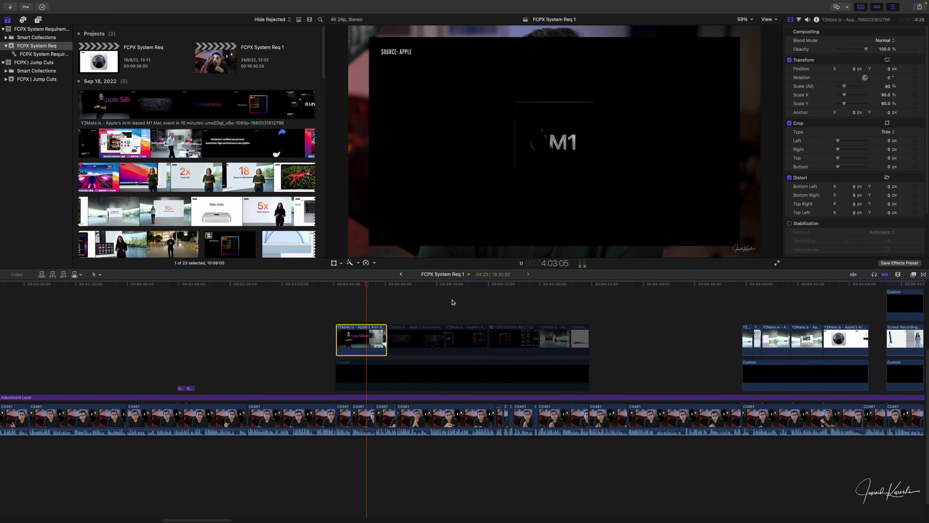
Step: Enable the second B-roll clip after the M1 intro clip and play across the change between them
left_click(422, 347)
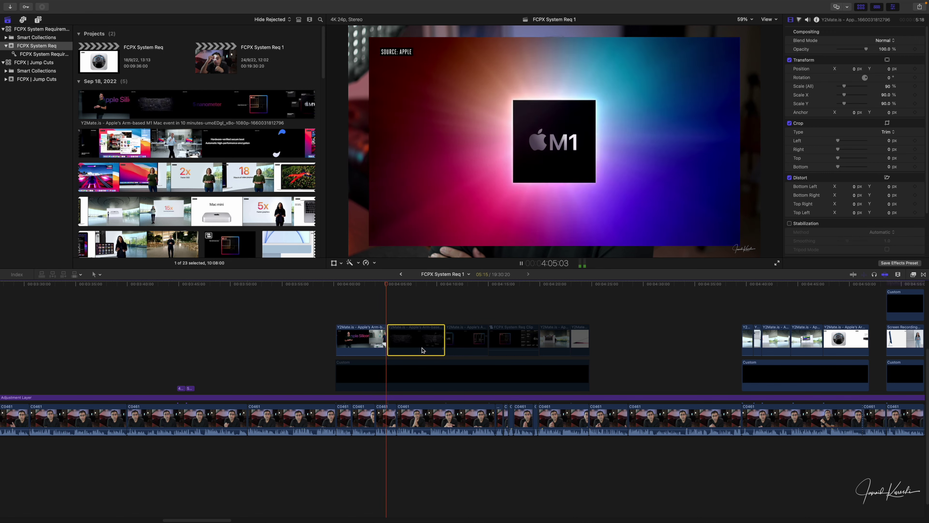
left_click_drag(395, 285, 383, 290)
key("space")
key("space")
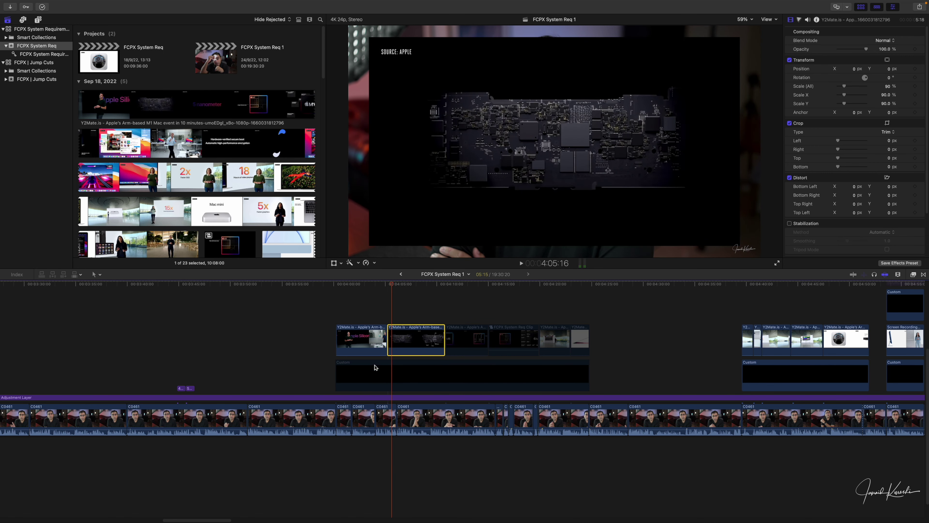
Step: Enable the Custom background clip beneath the B-roll and scrub back to 4:02:03 to check the framing
left_click(378, 380)
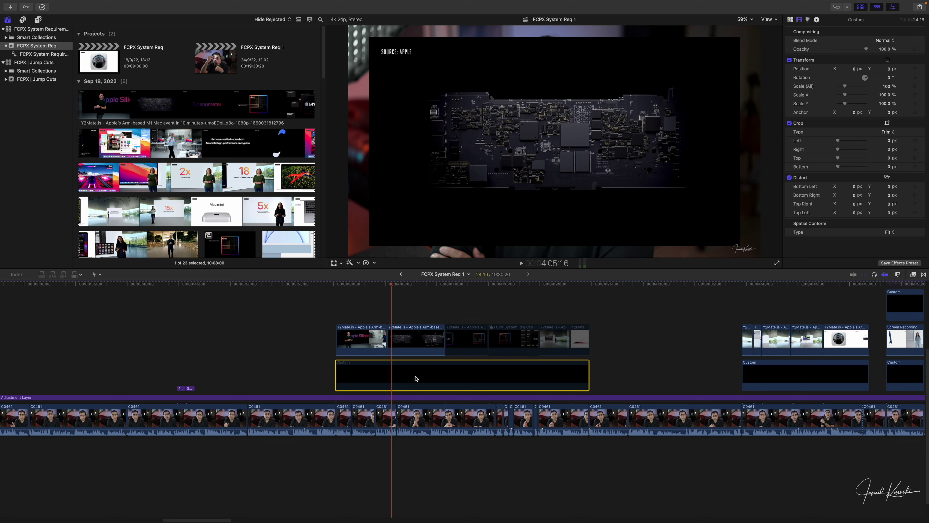
key("v")
left_click_drag(396, 287, 359, 292)
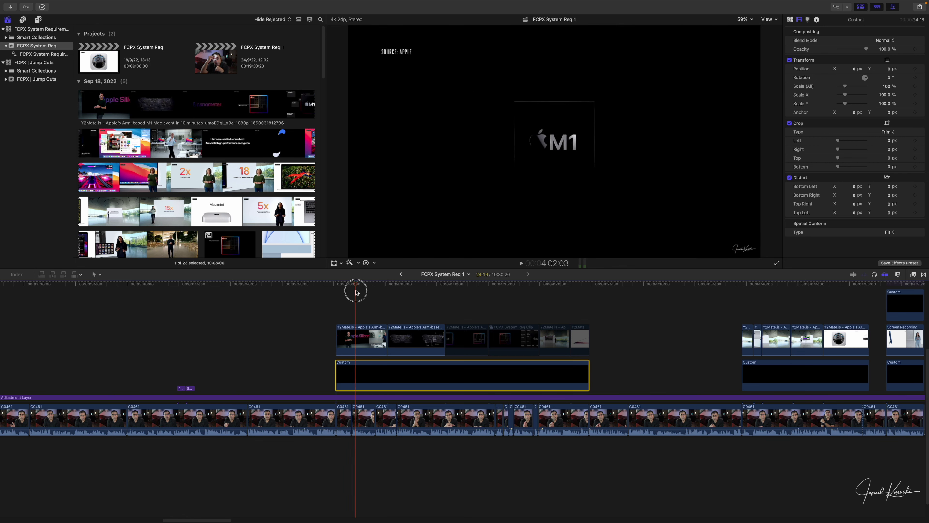
Step: Enable the remaining four B-roll clips of the group and play through to its end
left_click_drag(450, 300, 585, 348)
key("space")
key("XF86AudioRaiseVolume")
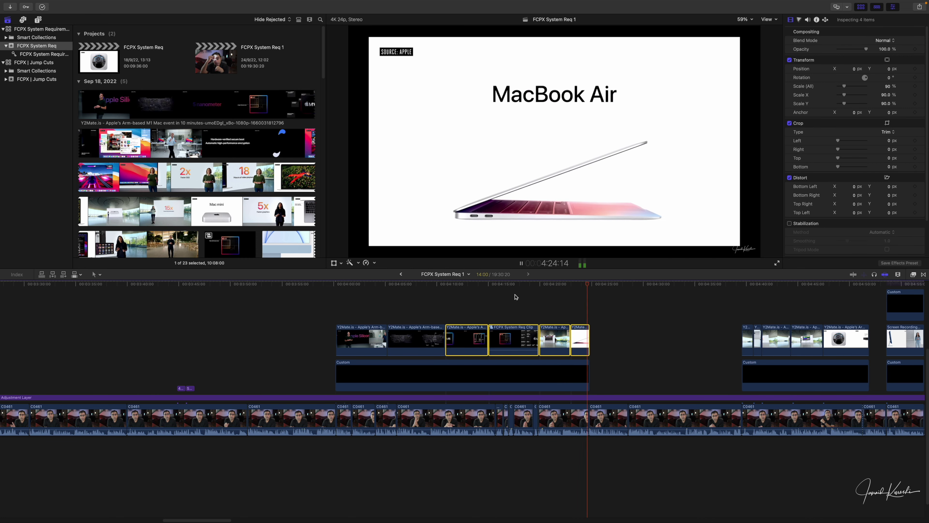
Step: Play the C0461 footage following the B-roll group from about 4:26 and look over the B-roll farther along the timeline
left_click(603, 417)
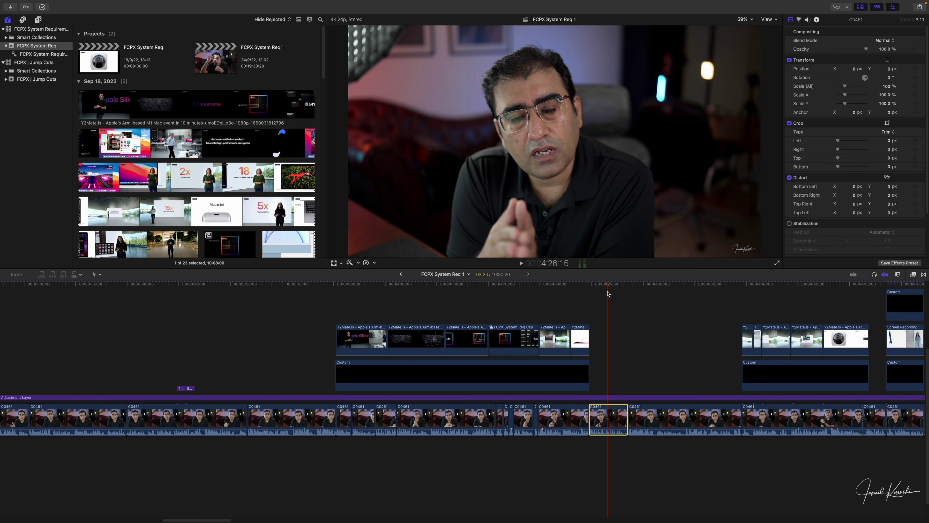
key("space")
scroll(167, 449, "right", 10)
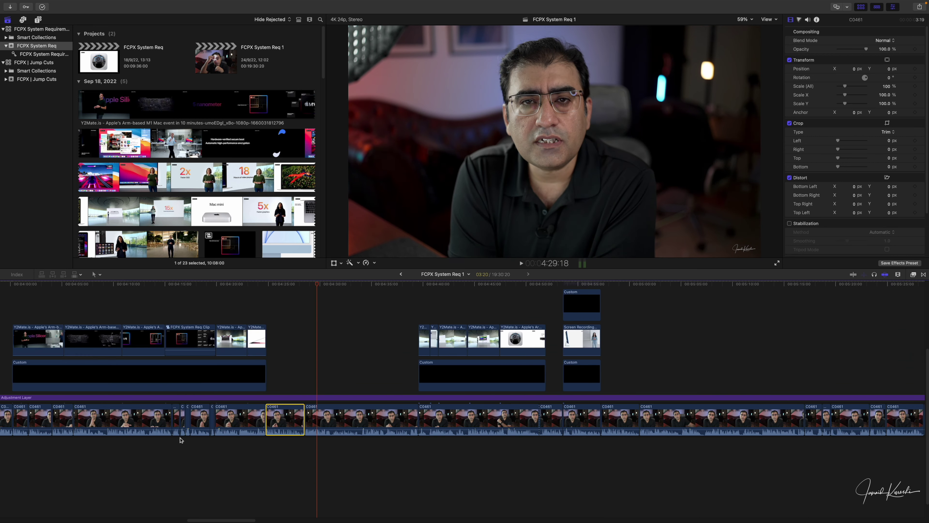
mouse_move(167, 449)
left_mouse_down()
mouse_move(166, 440)
mouse_move(239, 439)
mouse_move(169, 457)
left_mouse_up()
scroll(166, 457, "left", 8)
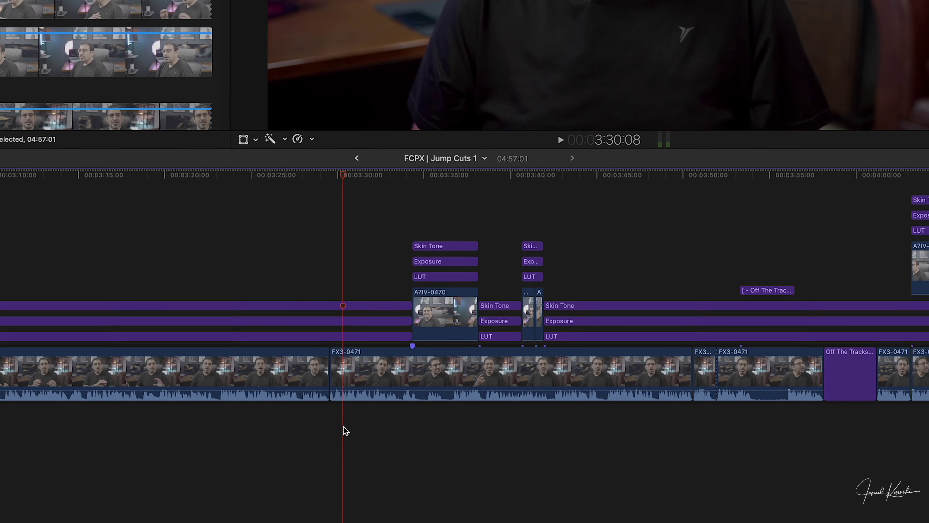
Step: Review the switch to the A7IV-0470 second camera angle at 3:34:08 by playing and scrubbing across it in the Jump Cuts project
left_click(426, 426)
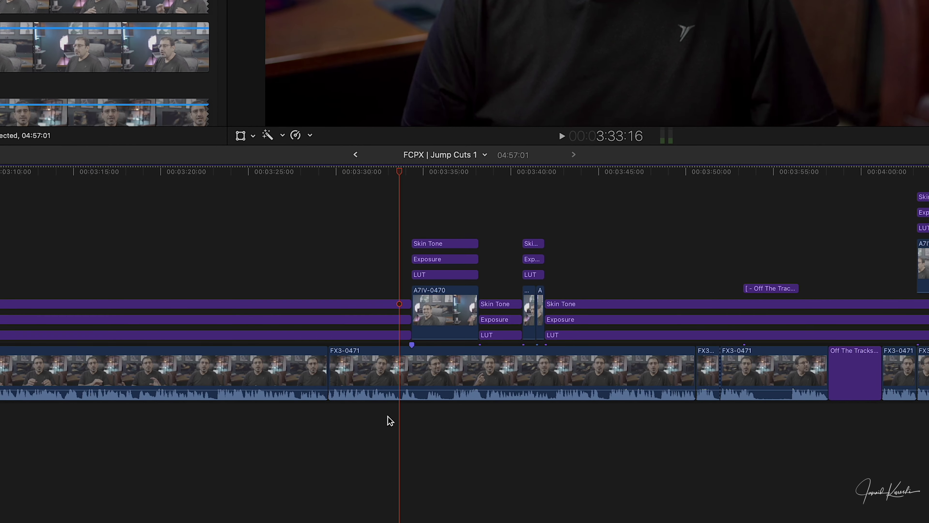
left_click(385, 416)
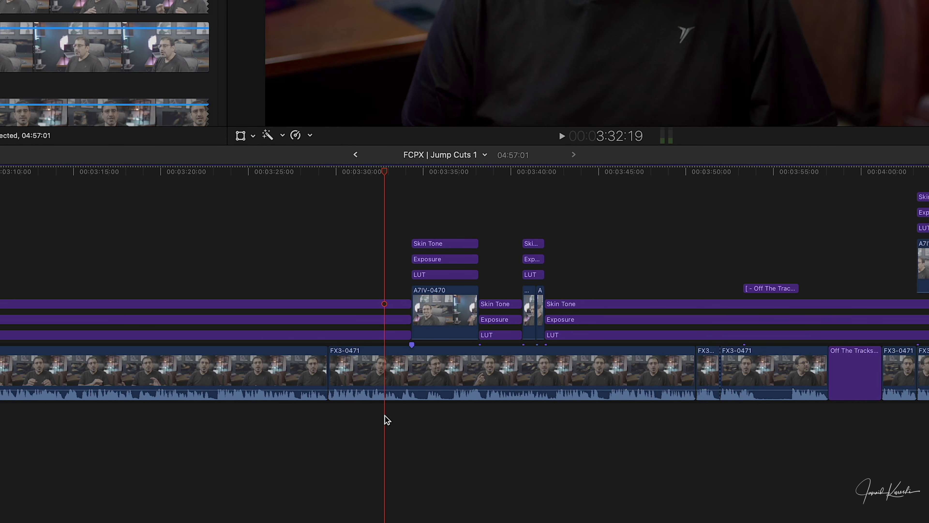
key("space")
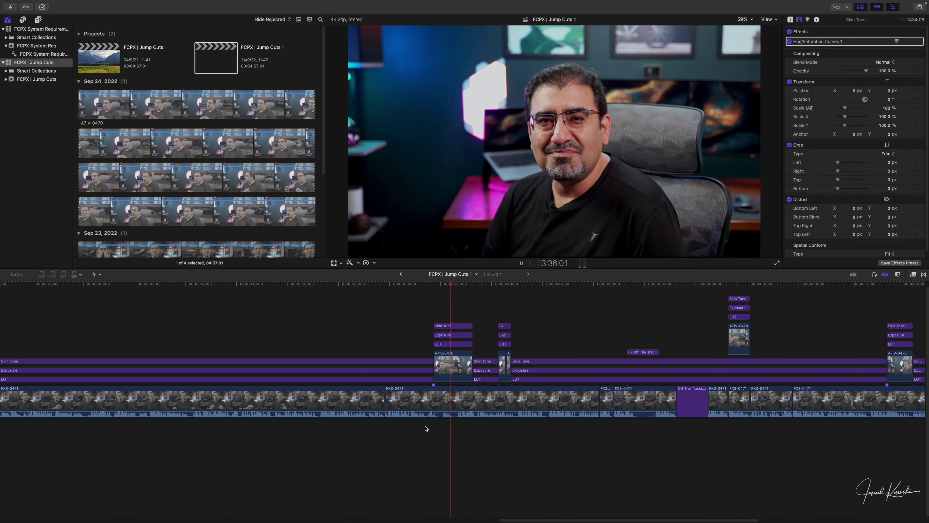
left_click(422, 428)
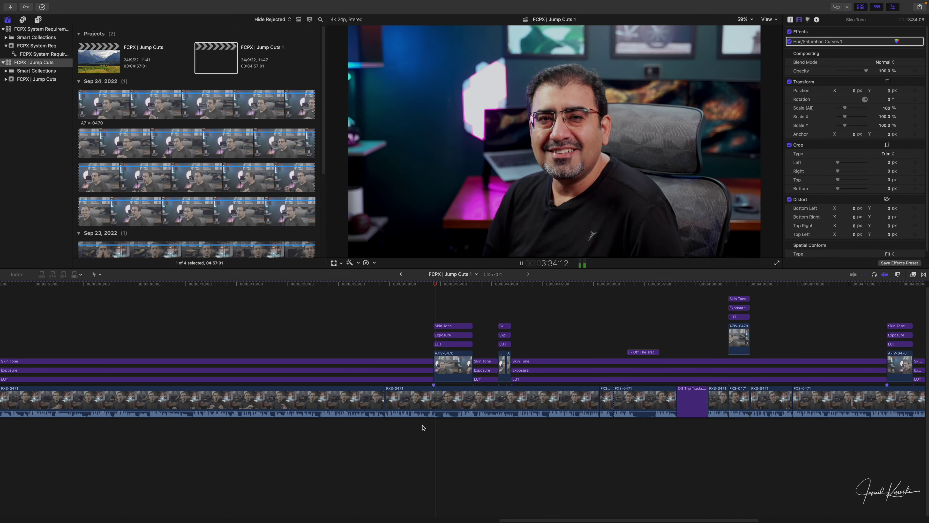
key("space")
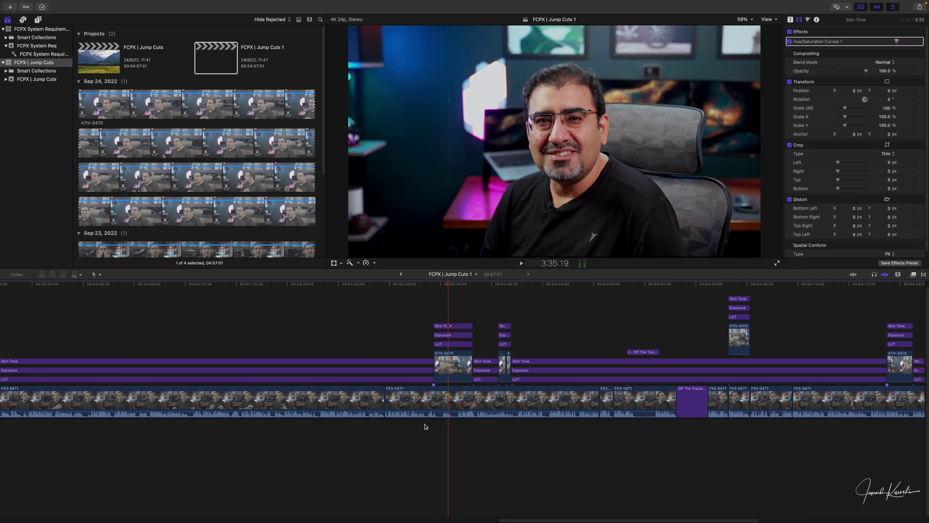
left_click_drag(449, 286, 430, 285)
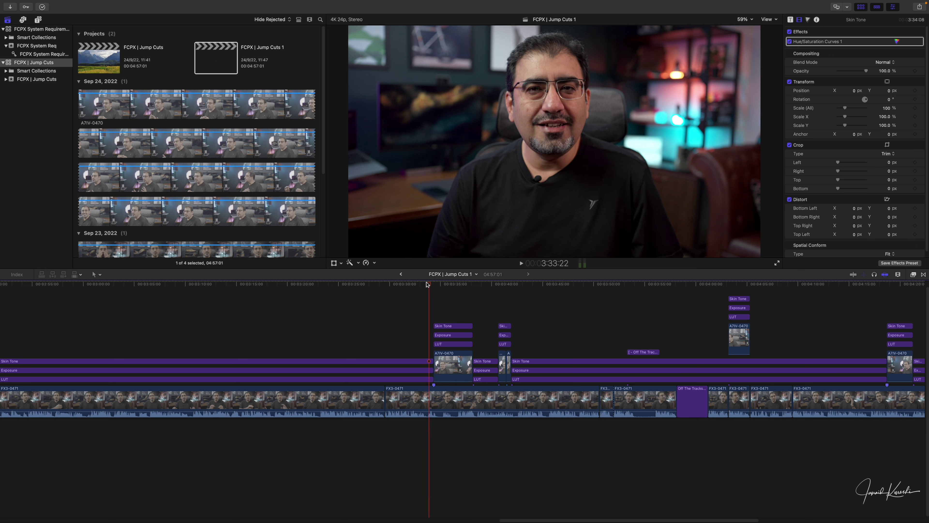
left_click_drag(427, 285, 434, 285)
Step: Disable the A7IV-0470 clip at 3:34:08 to compare with the main angle, and enable it again
left_click(441, 373)
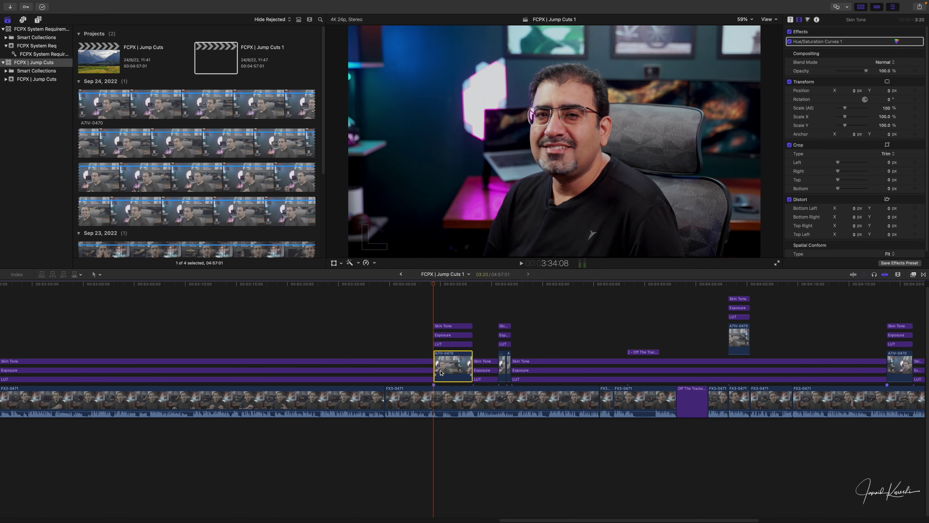
key("v")
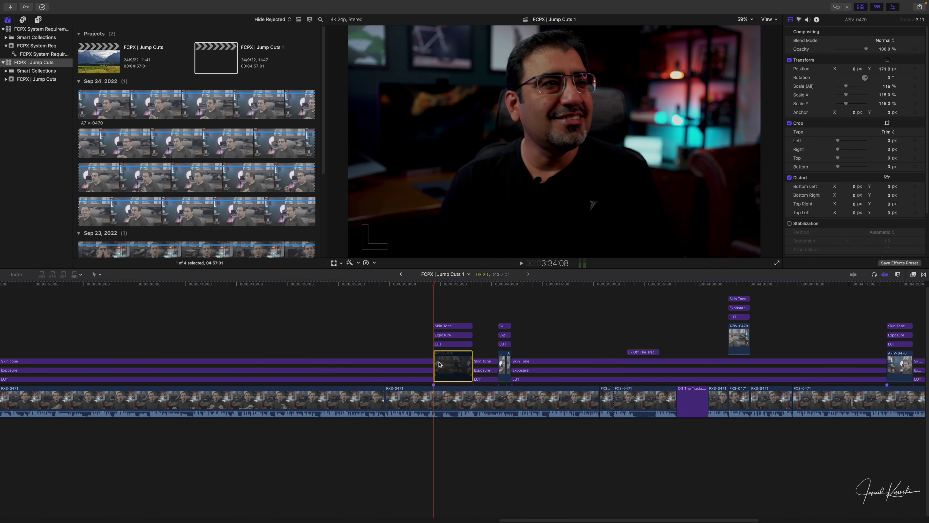
key("v")
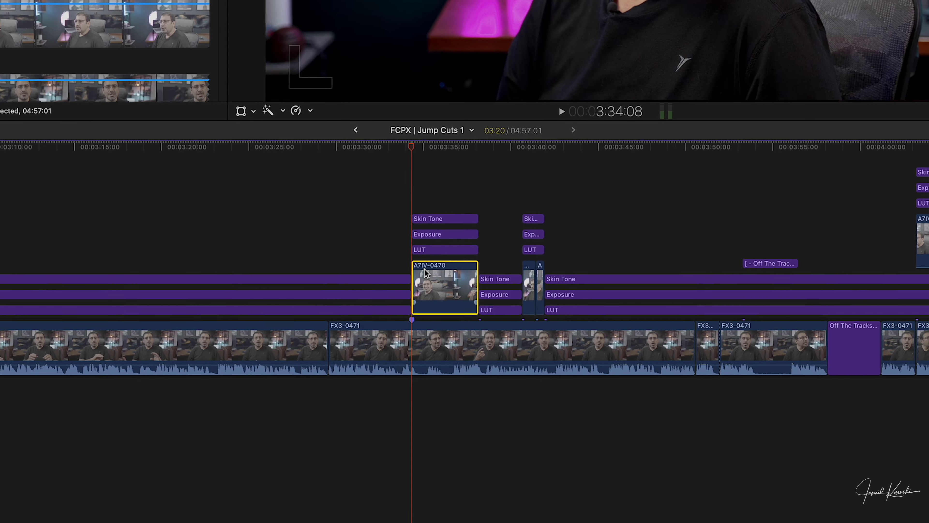
Step: Inspect the main FX3-0471 clip and the A7IV-0470 clip above it, and play through both second-angle inserts from 3:34:08
left_click(438, 404)
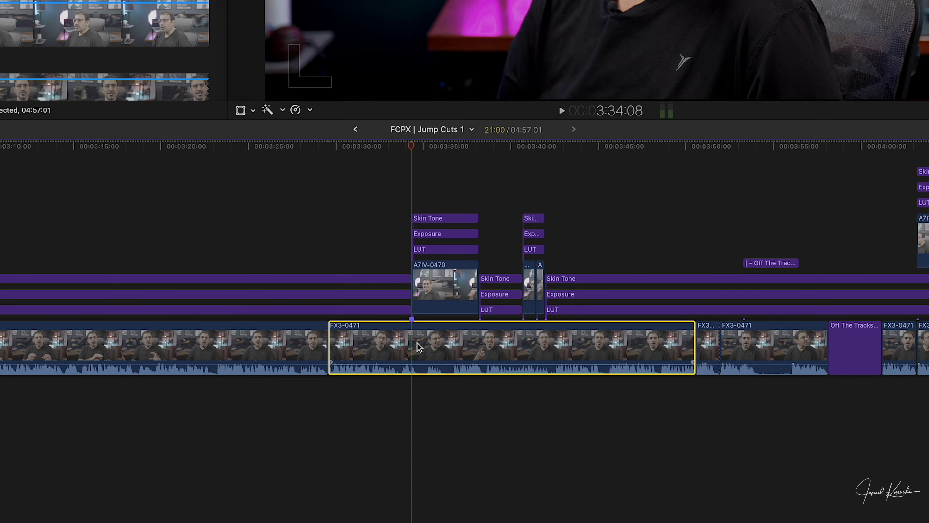
left_click(421, 293)
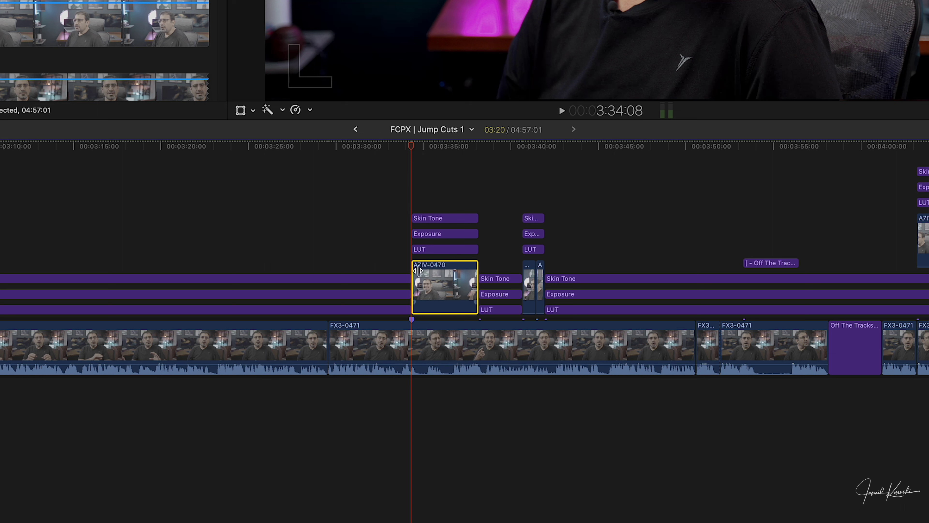
left_click(412, 346)
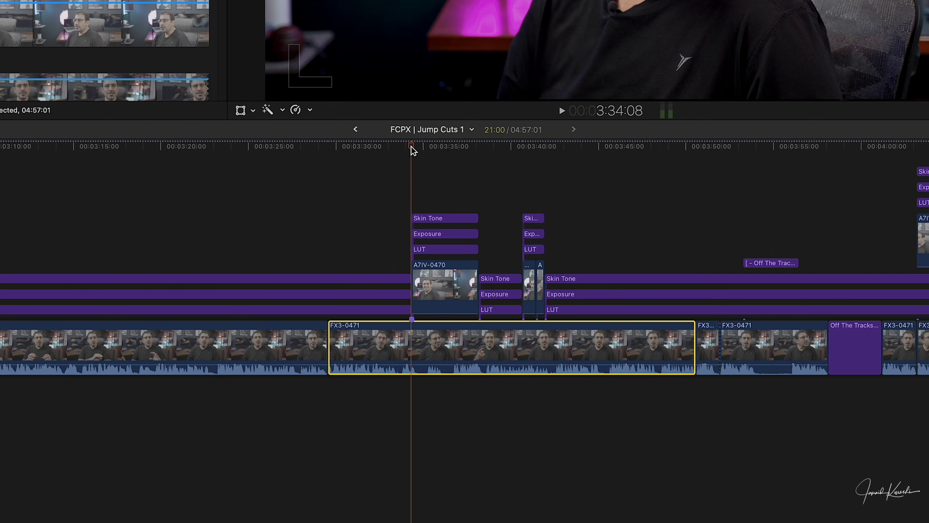
key("space")
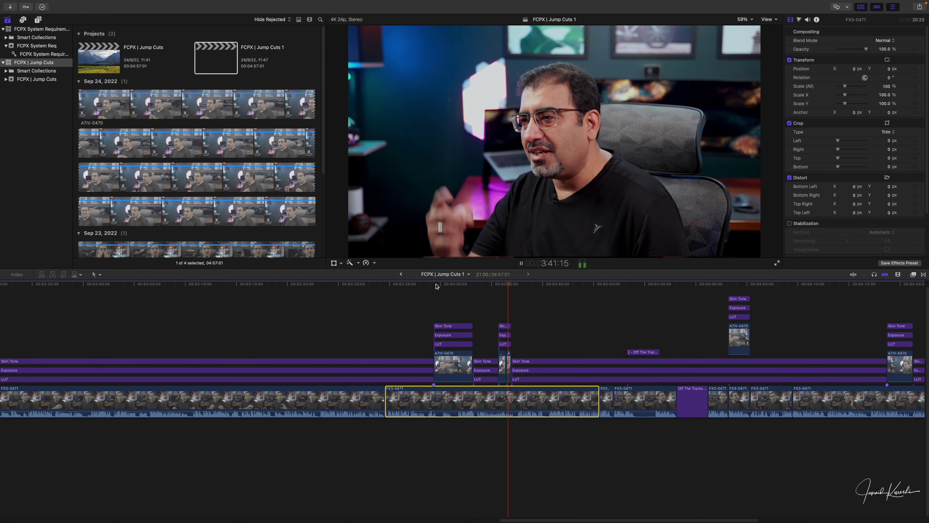
key("space")
Step: Scrub from 4:01:05 to 4:04:04 to examine the switch to the next A7IV-0470 insert
left_click(723, 423)
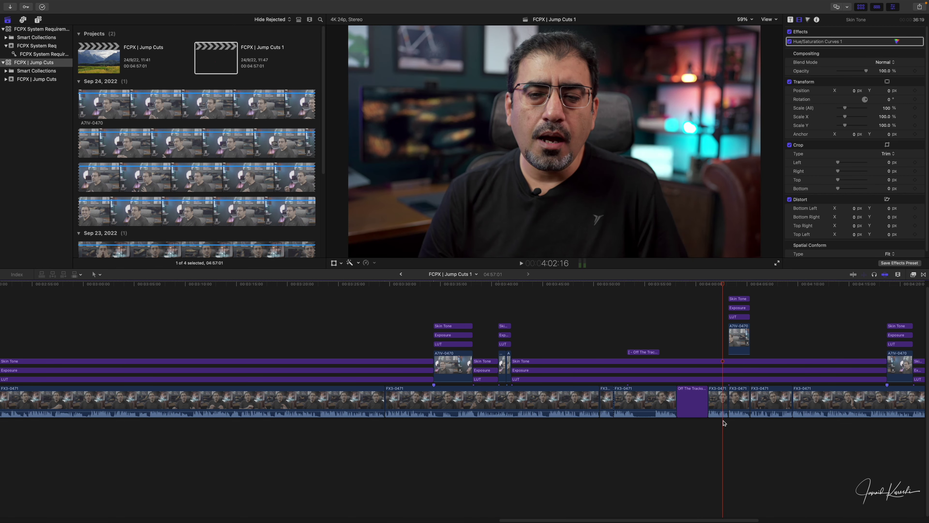
scroll(359, 372, "right", 3)
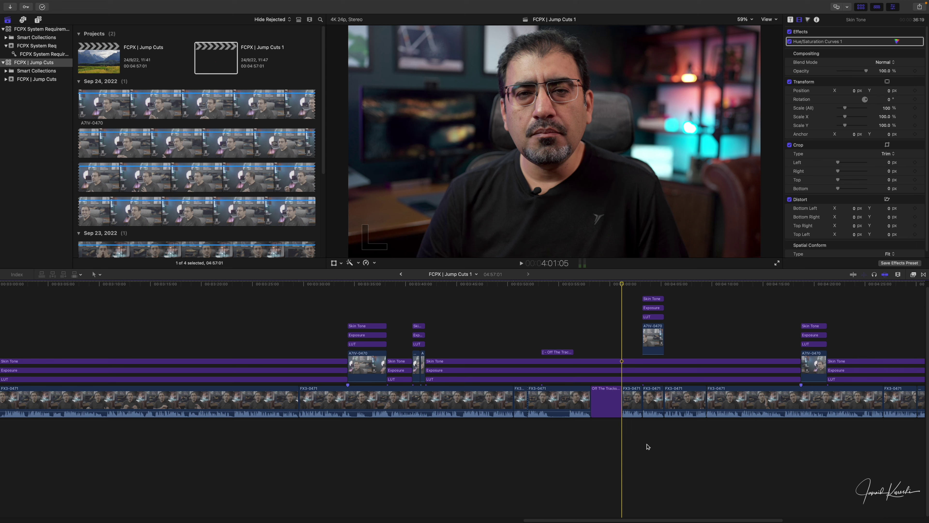
left_click_drag(622, 285, 636, 287)
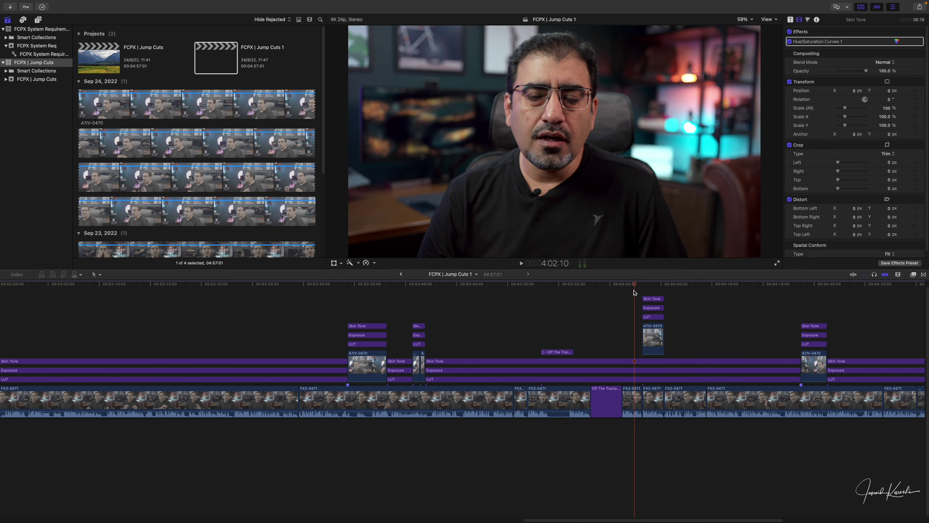
left_click_drag(643, 286, 643, 286)
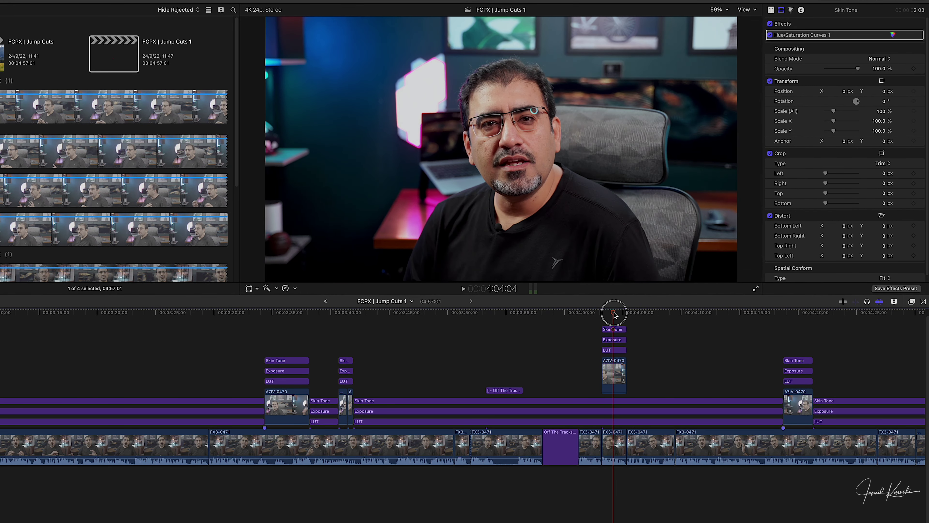
Step: Play the section with the Off The Tracks lower-third title and check its start at 3:53:07 and the footage at 4:01:05
left_click(473, 480)
key("space")
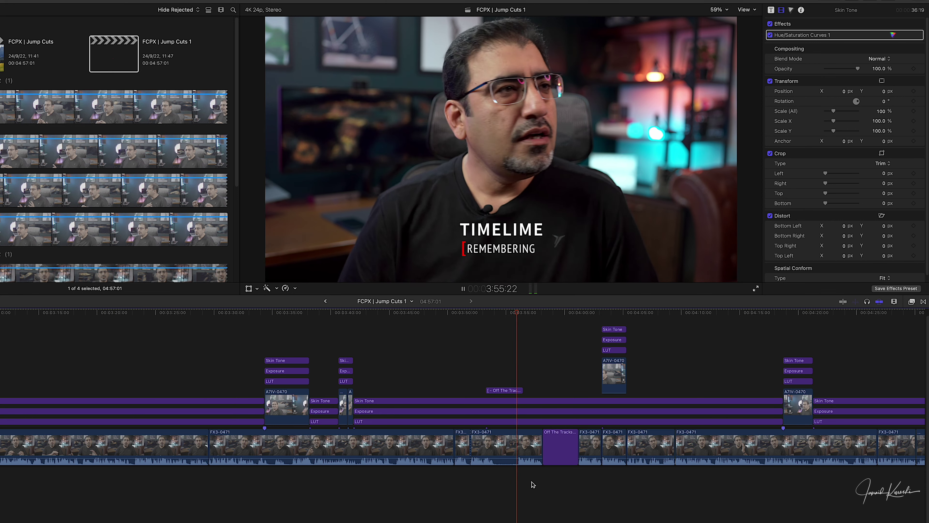
key("space")
left_click(581, 476)
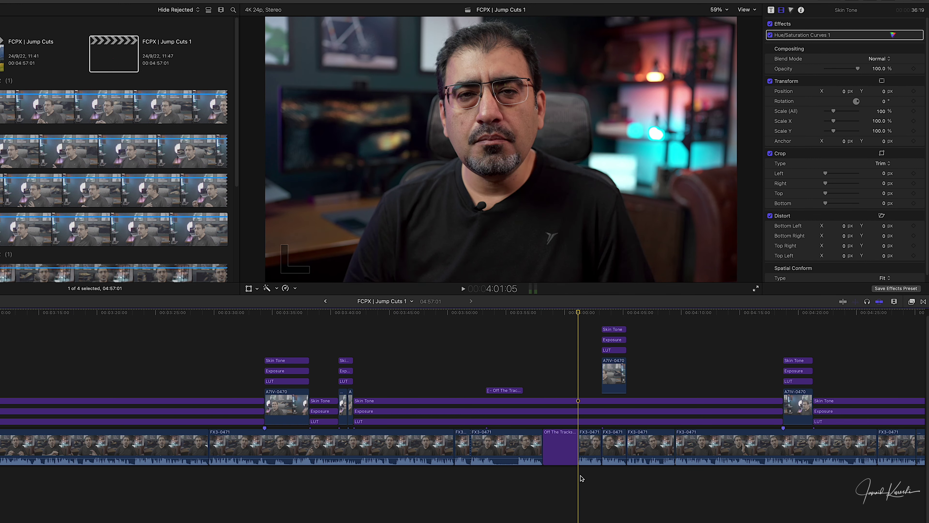
left_click(486, 474)
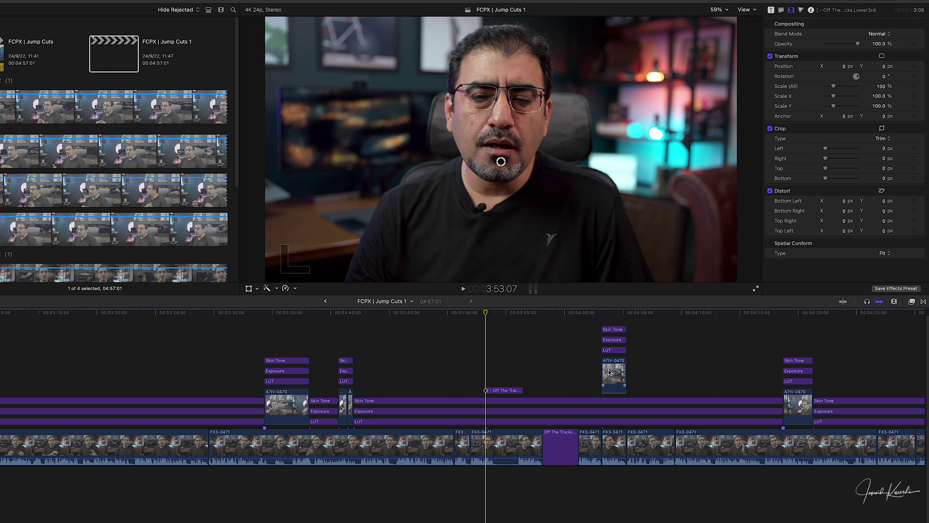
Step: Play from about 4:01 through the switch to the A7IV-0470 insert and check the main-angle footage at 4:08:08
left_click(582, 475)
key("space")
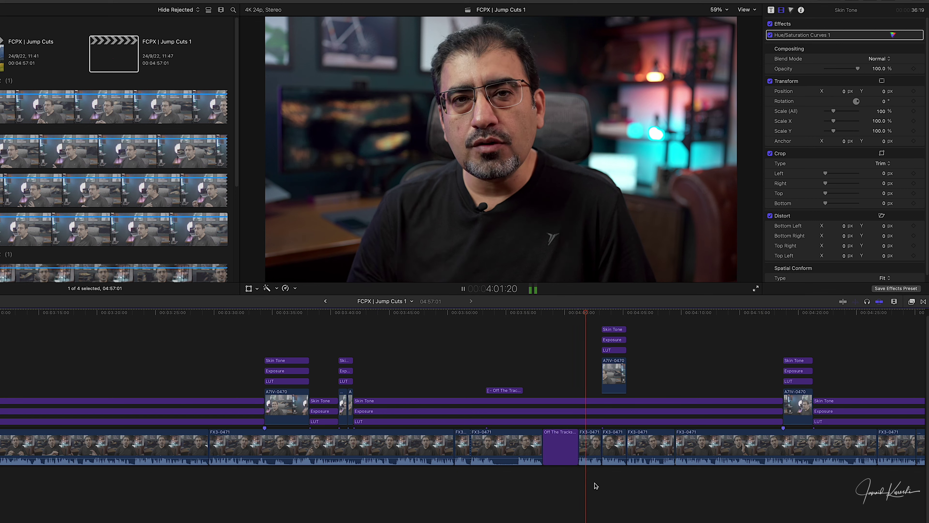
left_click(660, 476)
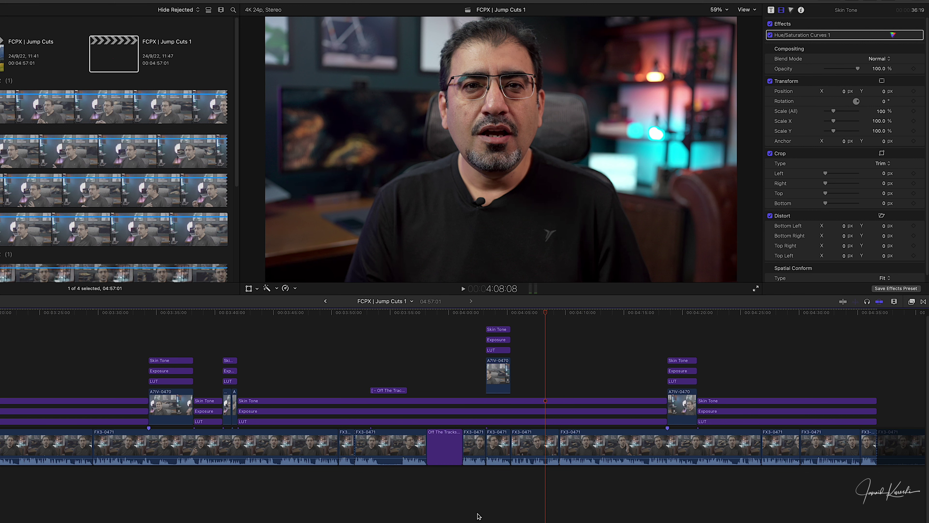
Step: Play from 4:17:13 through the last A7IV-0470 insert and back to the main camera angle
left_click(655, 486)
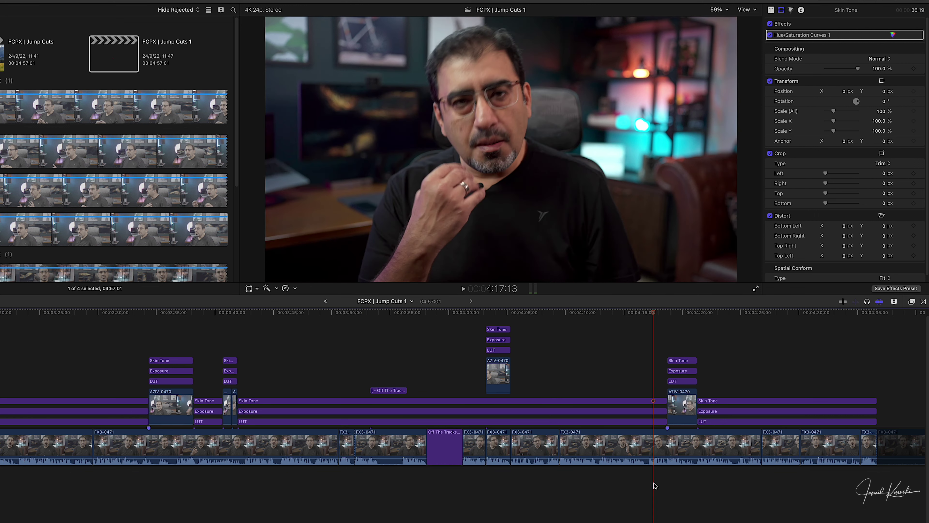
key("space")
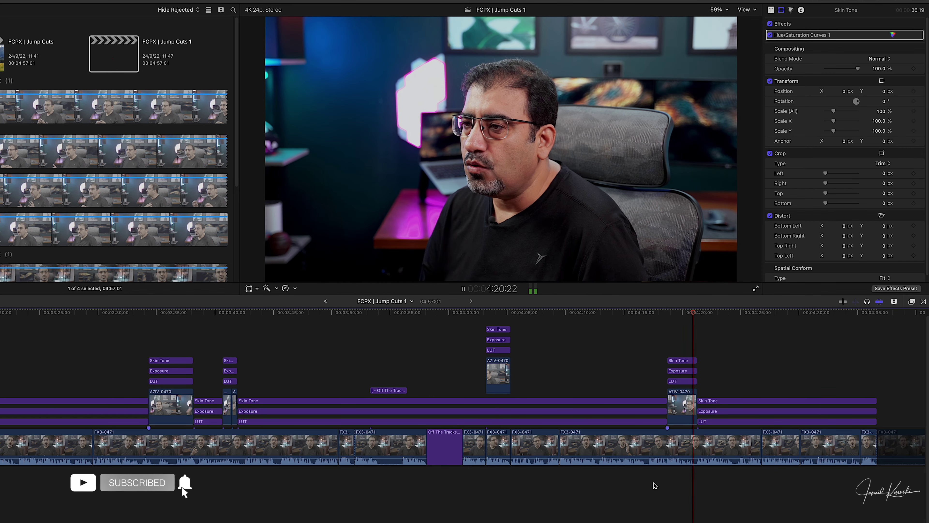
key("space")
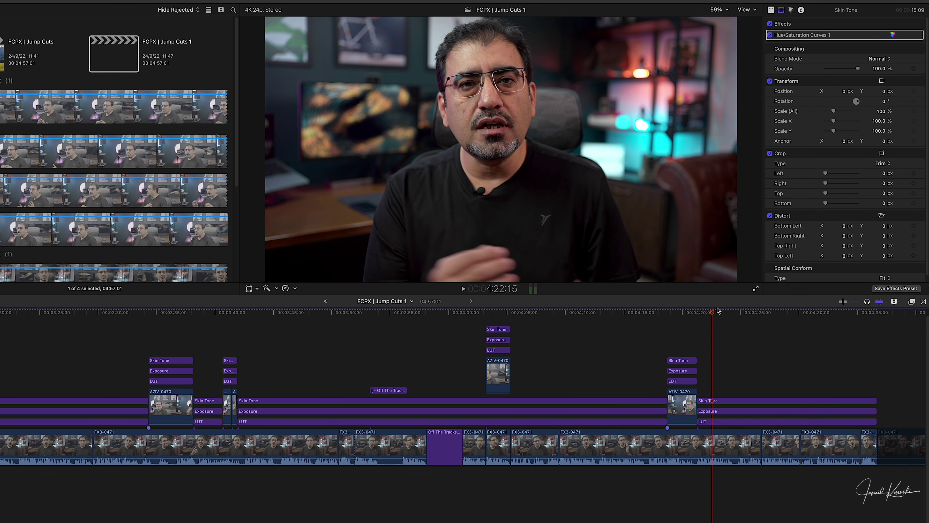
Step: Inspect the last A7IV-0470 insert at 4:20:02, and replay its switch to and from the main angle starting at 4:17:22
left_click(683, 315)
left_click(693, 415)
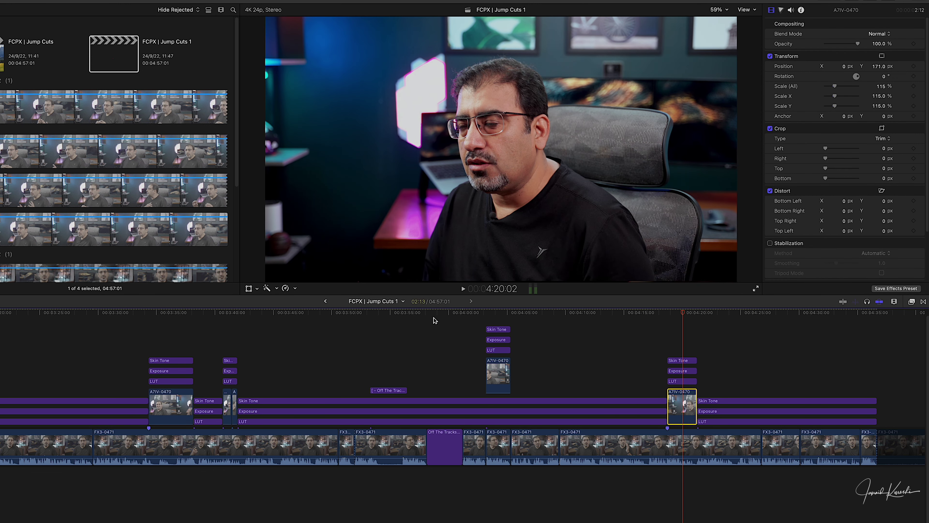
left_click(658, 489)
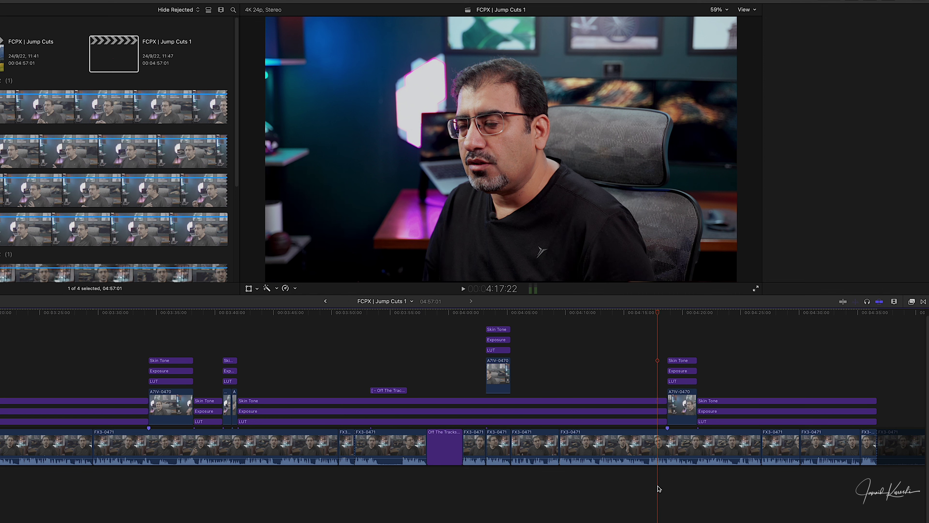
key("space")
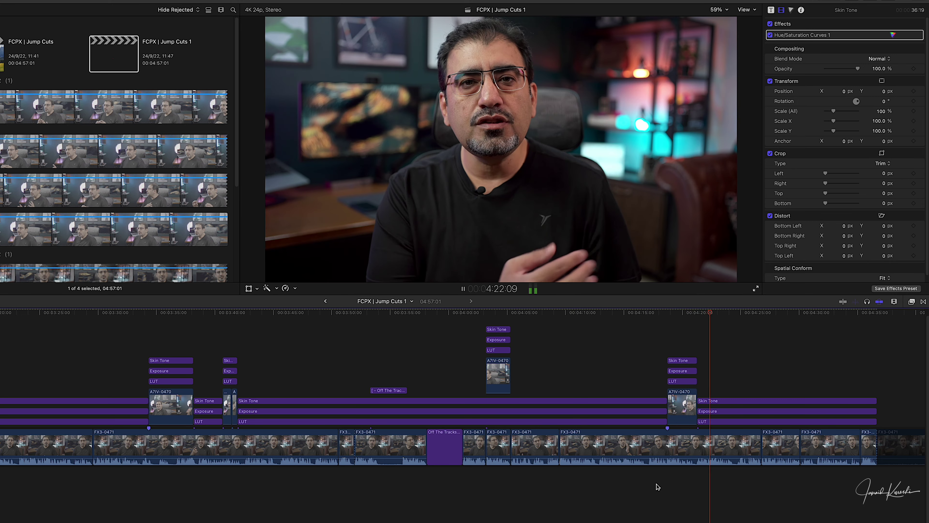
key("space")
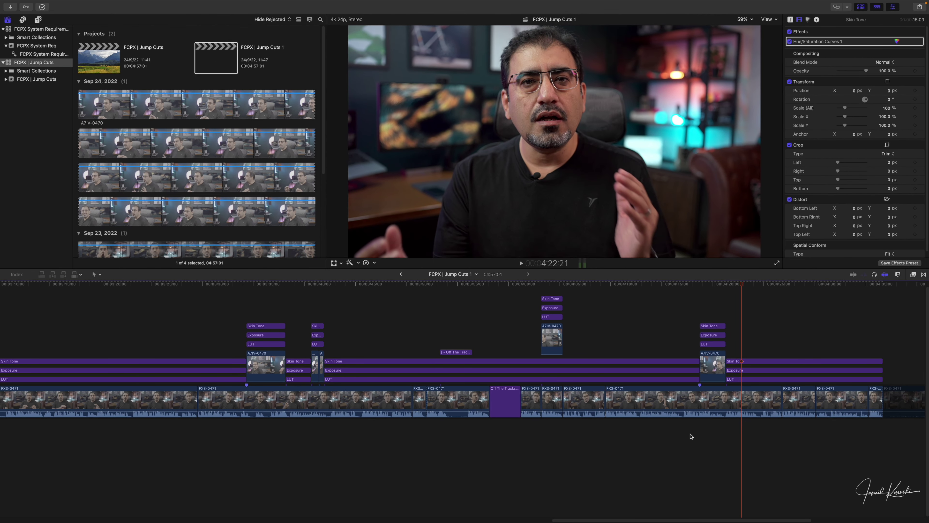